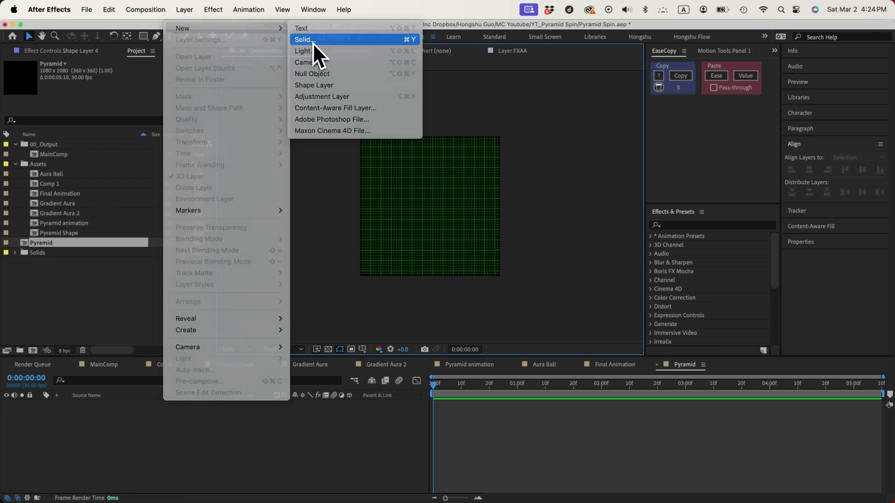
# Add a white solid covering the whole Pyramid composition and toggle the Snap to Grid option.
pyautogui.click(312, 41)
pyautogui.click(250, 459)
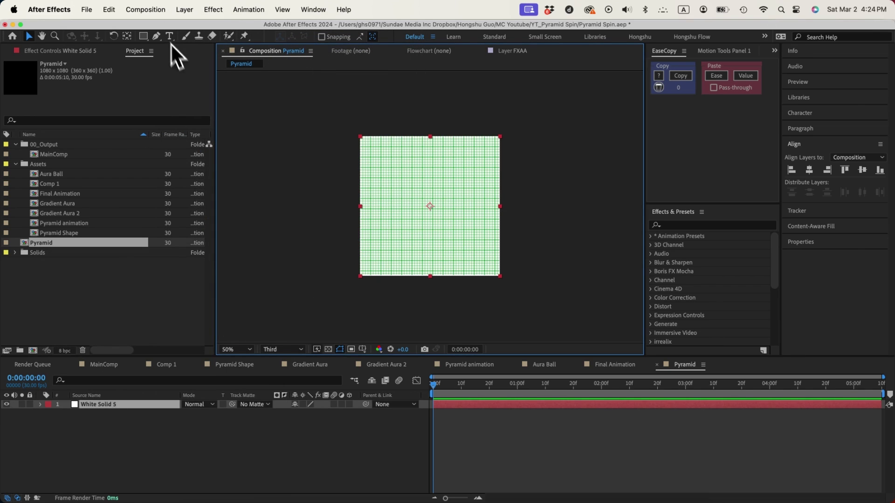
pyautogui.click(181, 435)
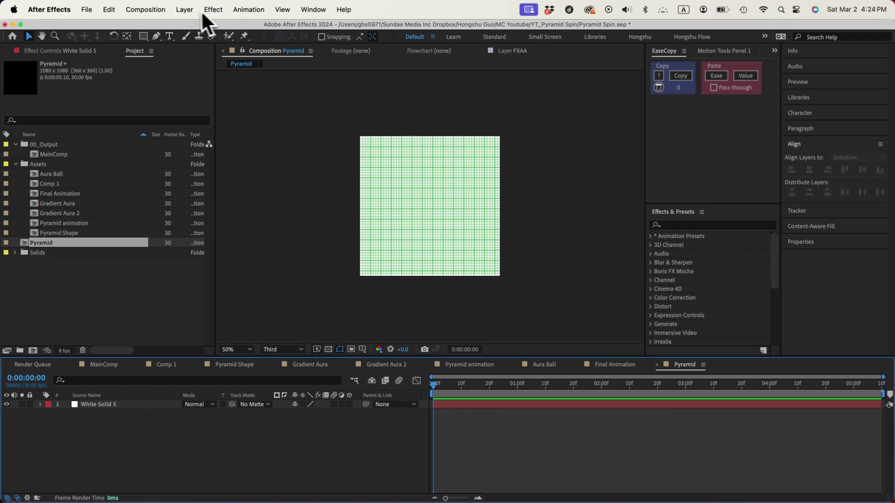
pyautogui.click(280, 9)
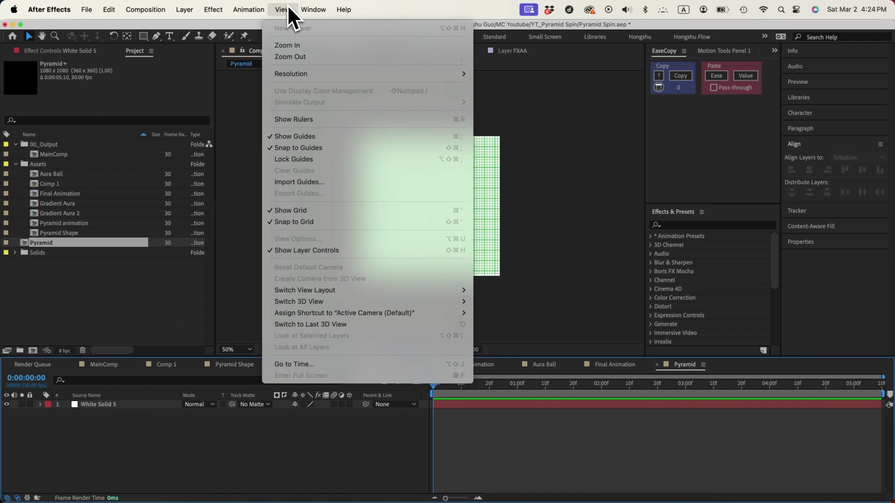
pyautogui.click(288, 224)
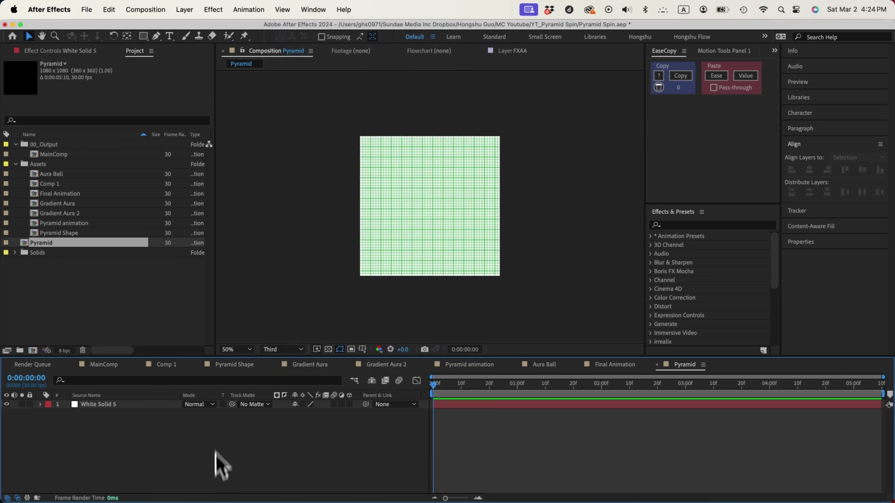
# Draw a closed triangle with the Pen tool, from the composition's top centre to its two lower corners, on a new shape layer.
pyautogui.click(155, 39)
pyautogui.scroll(4, 410, 140)
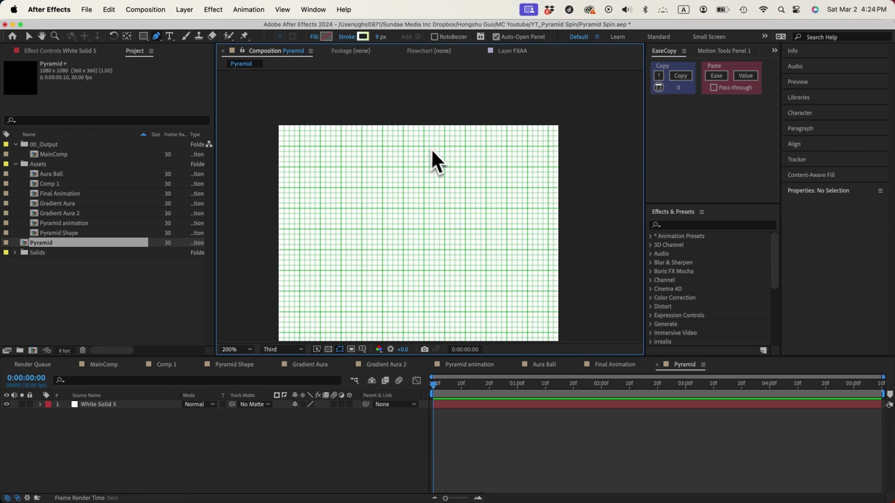
pyautogui.moveTo(440, 155); pyautogui.dragTo(480, 289)
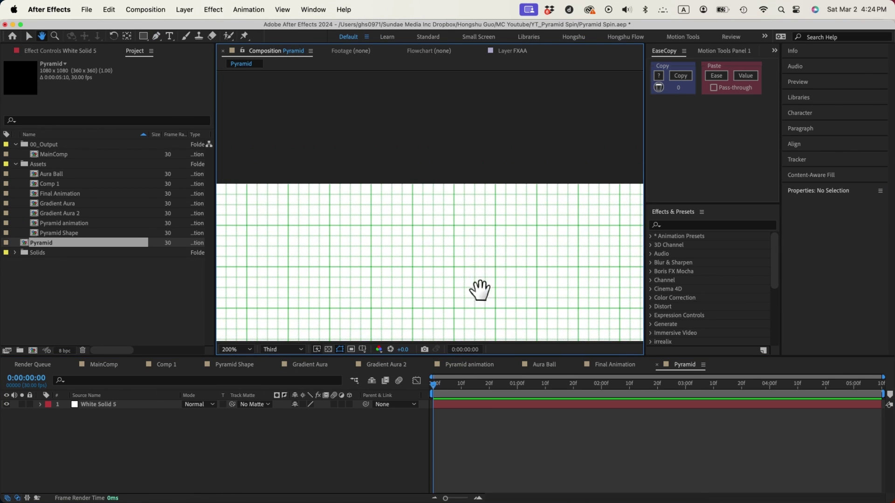
pyautogui.click(454, 183)
pyautogui.press(',')
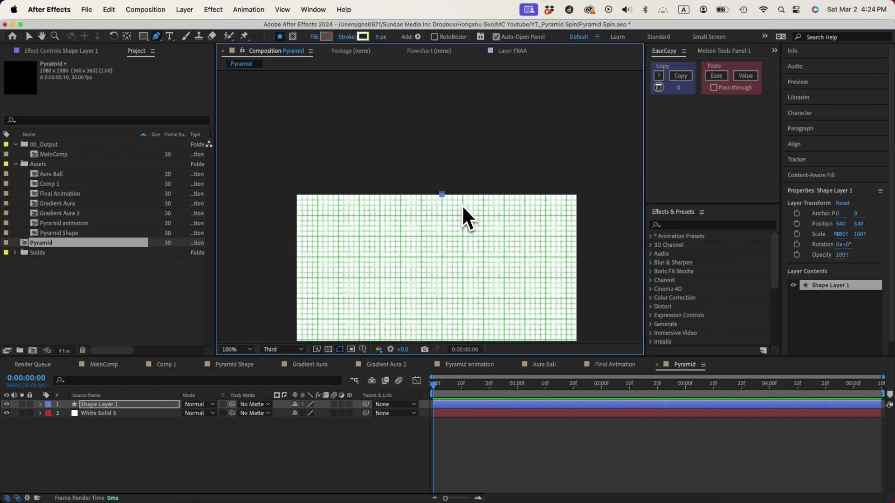
pyautogui.moveTo(446, 296); pyautogui.dragTo(441, 107)
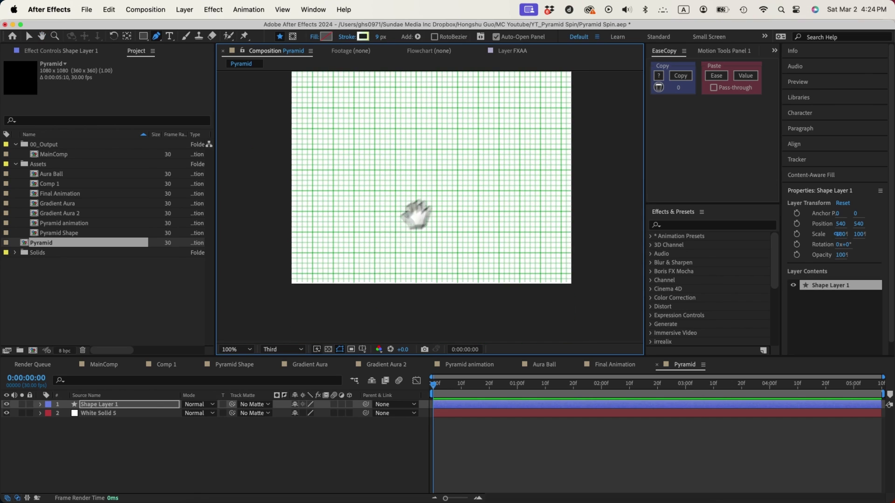
pyautogui.click(293, 283)
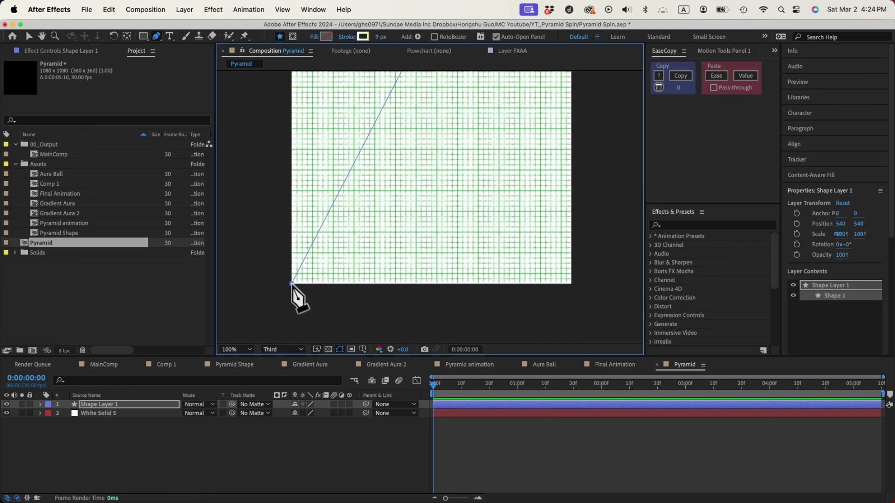
pyautogui.click(571, 284)
pyautogui.moveTo(532, 184); pyautogui.dragTo(527, 326)
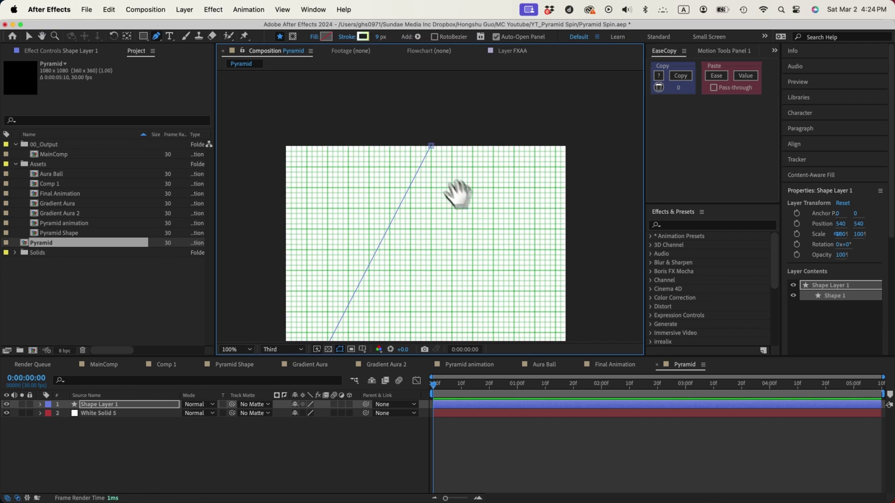
pyautogui.click(431, 146)
pyautogui.moveTo(485, 237); pyautogui.dragTo(458, 174)
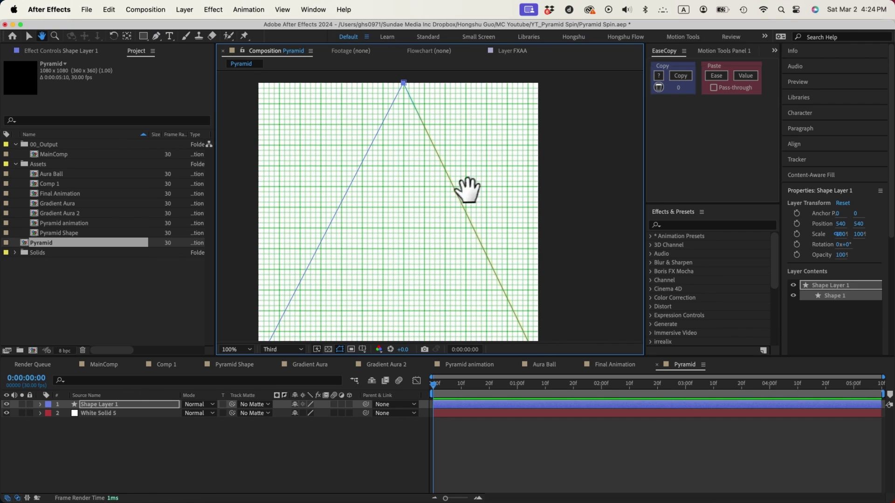
# Give the triangle shape layer a bright red-orange solid fill.
pyautogui.click(123, 404)
pyautogui.click(326, 36)
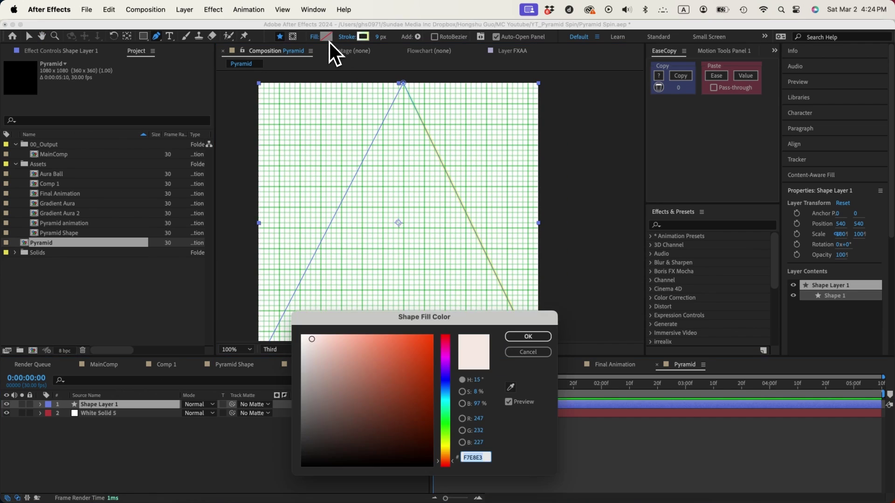
pyautogui.click(403, 348)
pyautogui.click(525, 340)
pyautogui.click(227, 468)
pyautogui.scroll(-1, 287, 304)
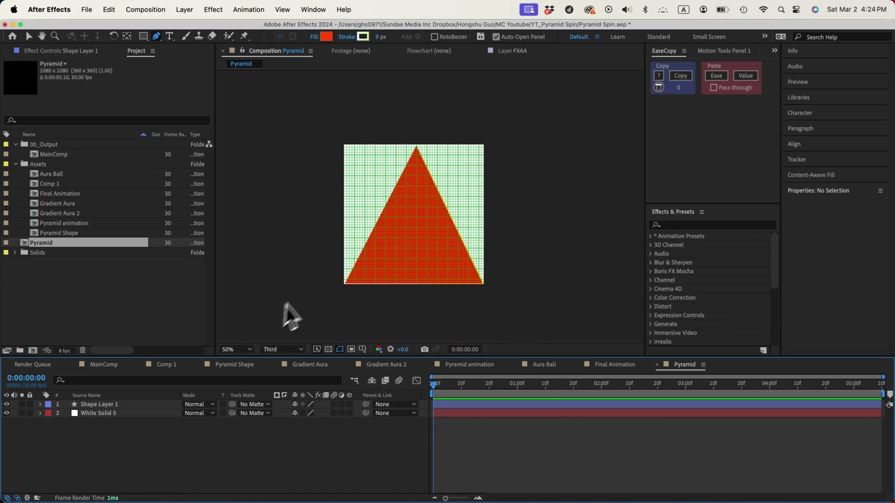
# Duplicate the triangle shape layer three times so there are four triangle layers above the white solid.
pyautogui.press('v')
pyautogui.click(101, 404)
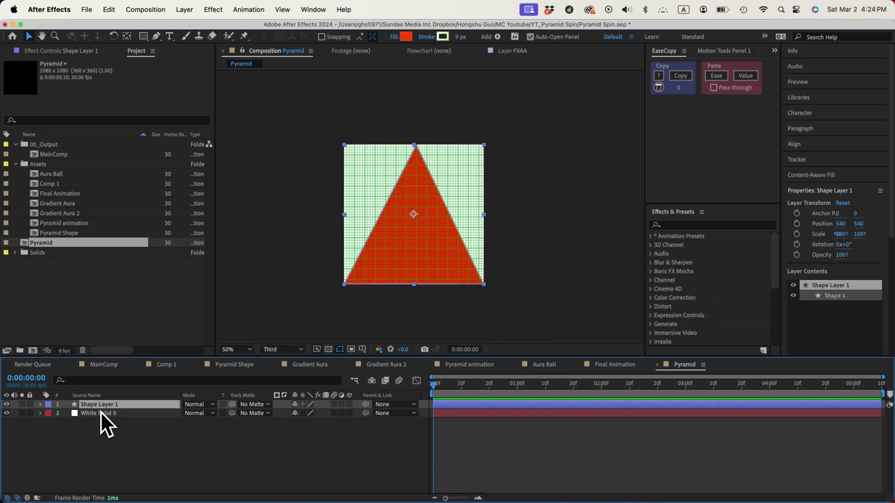
pyautogui.click(101, 416)
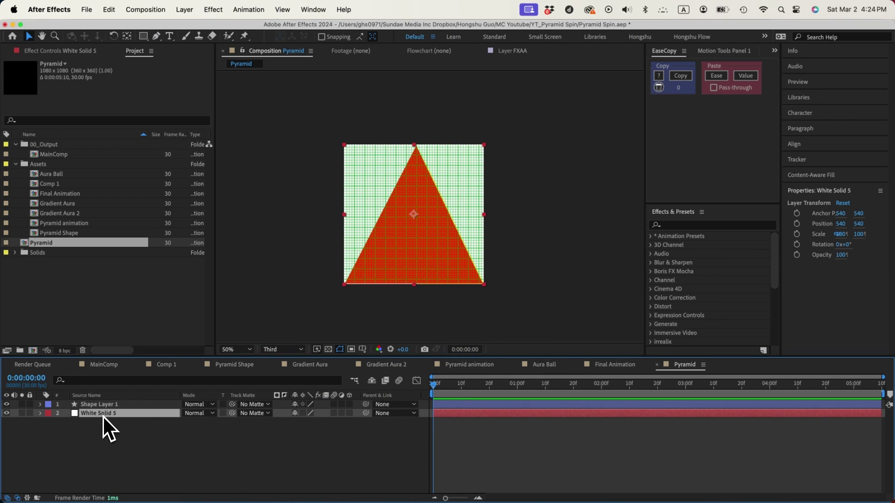
pyautogui.press('super+Up')
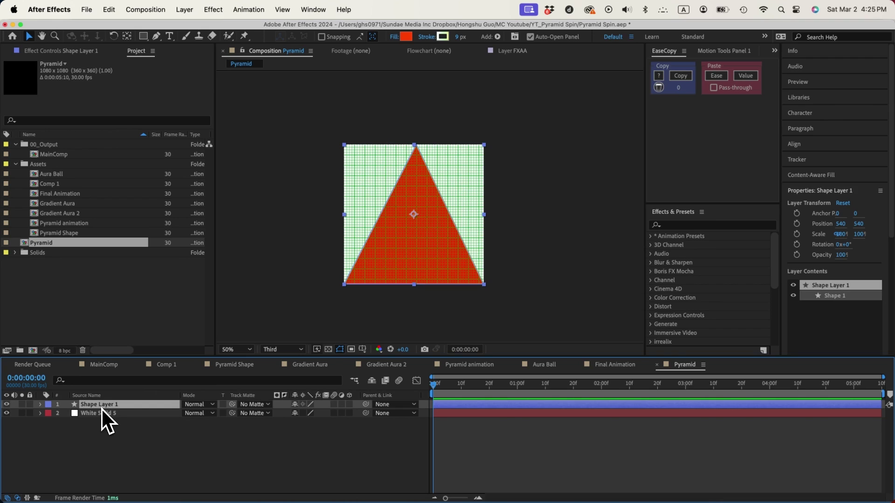
pyautogui.press('super+d')
pyautogui.press('super+d')
pyautogui.press('super+d')
pyautogui.click(119, 472)
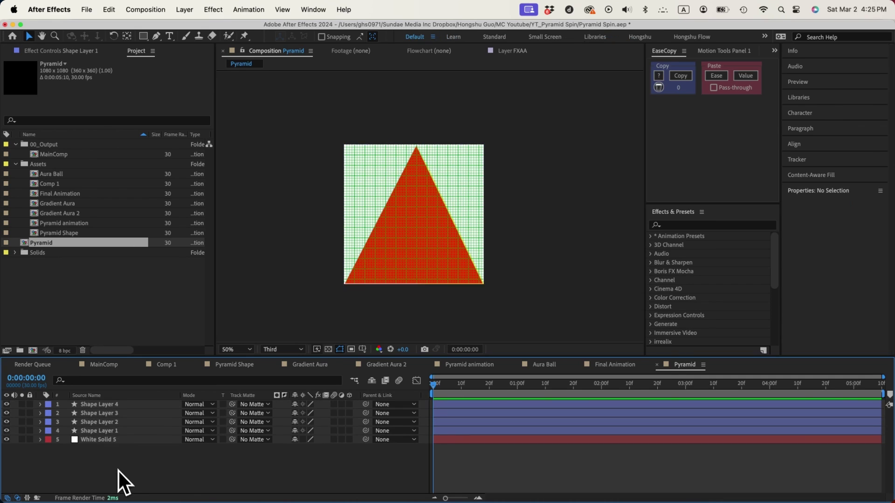
# Move the anchor points of all four triangle layers to their bottom centre with Motion Tools.
pyautogui.click(103, 432)
pyautogui.keyDown('shift'); pyautogui.click(102, 406); pyautogui.keyUp('shift')
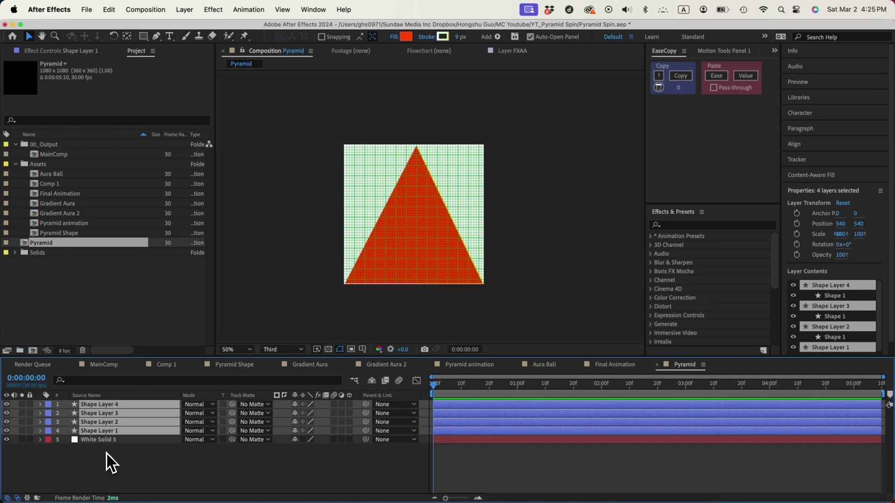
pyautogui.click(99, 442)
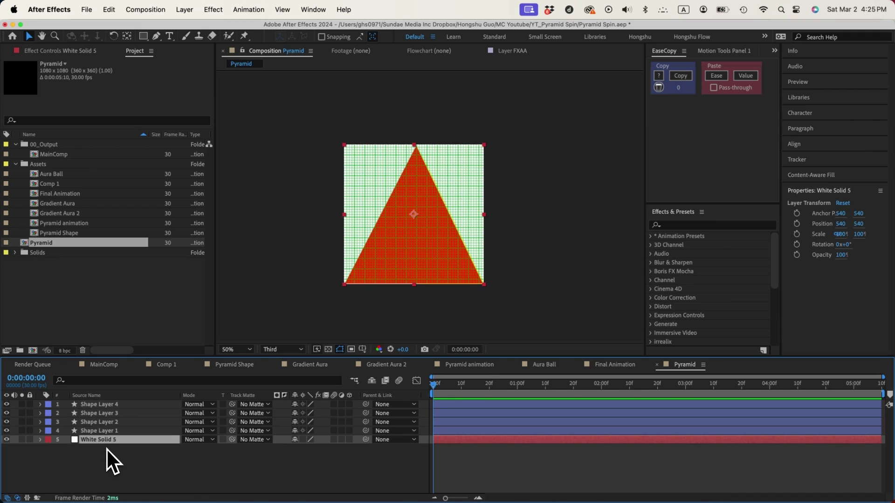
pyautogui.click(105, 429)
pyautogui.keyDown('shift'); pyautogui.click(105, 406); pyautogui.keyUp('shift')
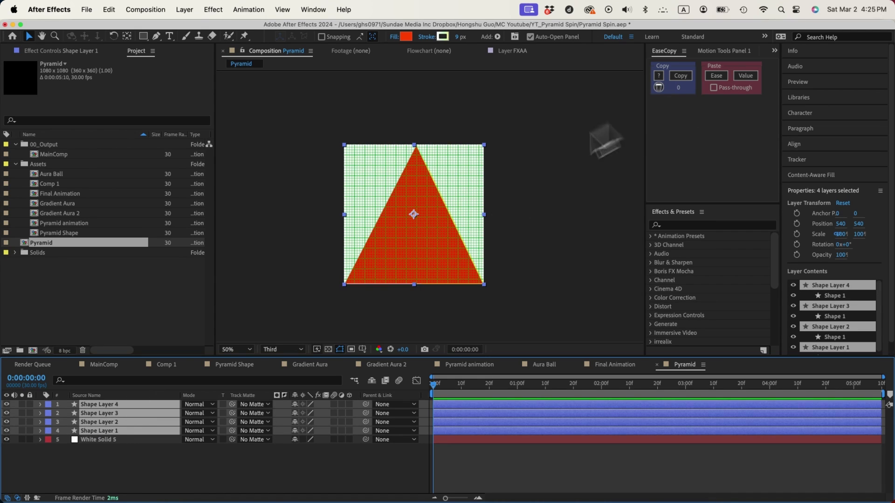
pyautogui.click(714, 53)
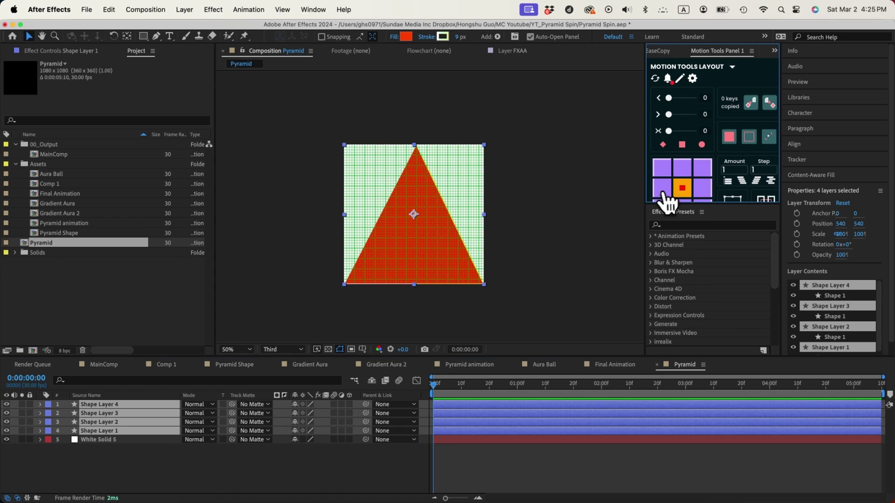
pyautogui.click(196, 451)
# Make the four triangle layers and the white solid 3D, and switch the composition view to Custom View 1.
pyautogui.click(125, 407)
pyautogui.keyDown('shift'); pyautogui.click(111, 438); pyautogui.keyUp('shift')
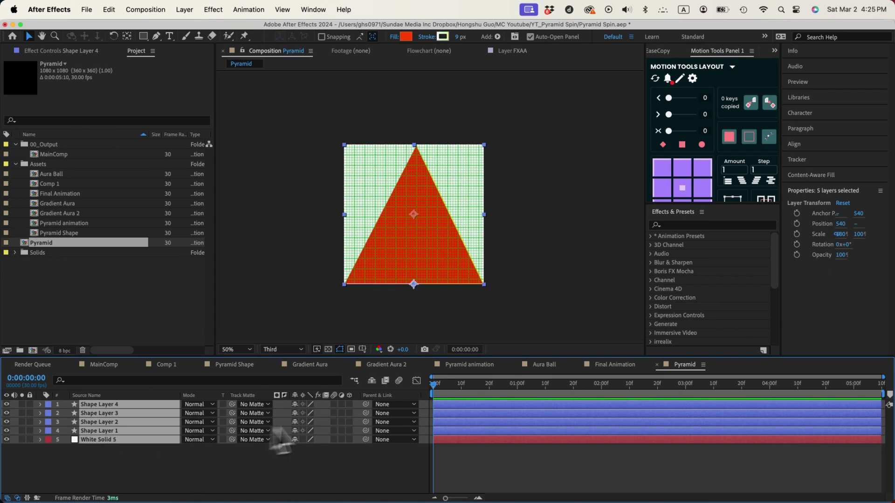
pyautogui.click(349, 413)
pyautogui.click(327, 473)
pyautogui.click(629, 350)
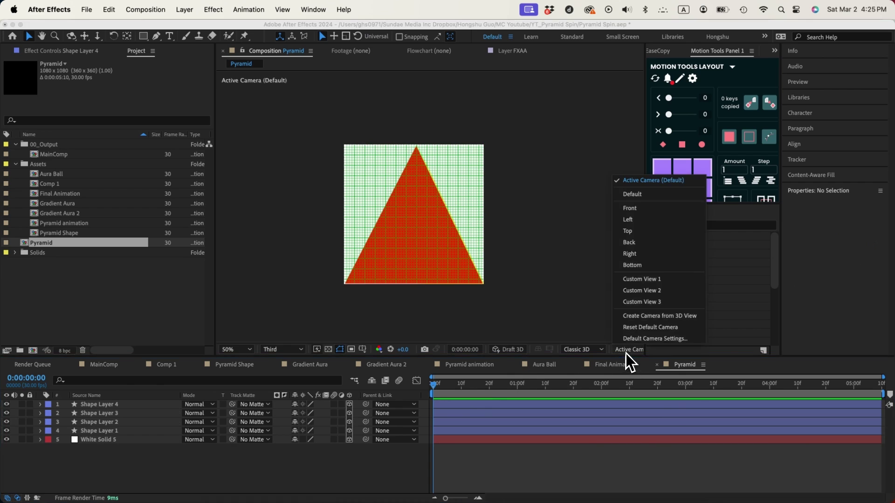
pyautogui.click(641, 281)
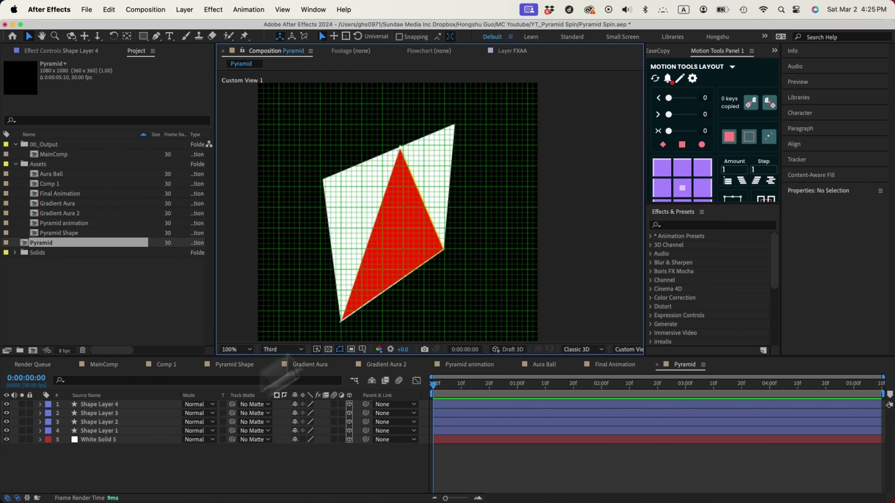
# Set the white solid's X Rotation to 90° so it lies flat.
pyautogui.click(99, 439)
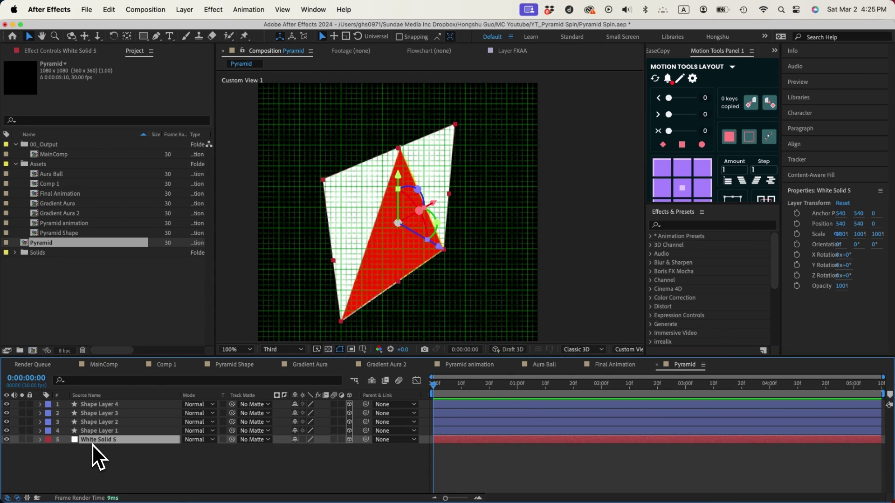
pyautogui.press('r')
pyautogui.moveTo(310, 459); pyautogui.dragTo(321, 458)
pyautogui.press('super+z')
pyautogui.click(310, 459)
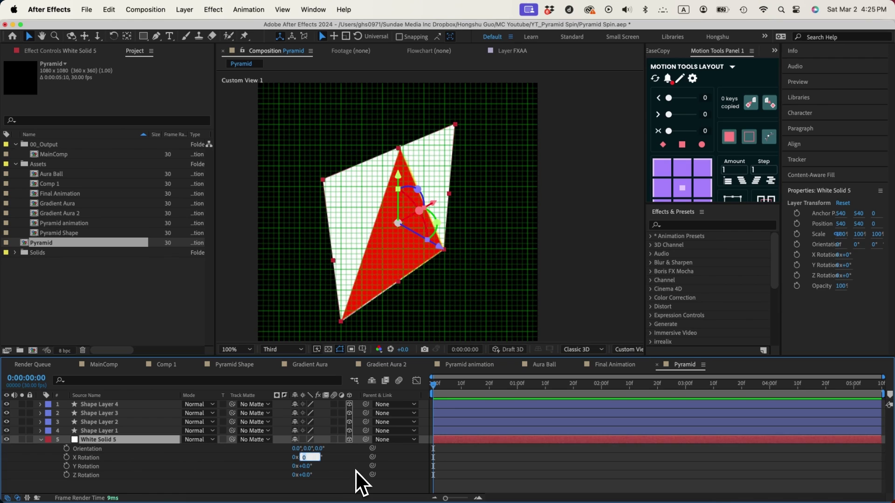
pyautogui.write('90')
pyautogui.click(410, 485)
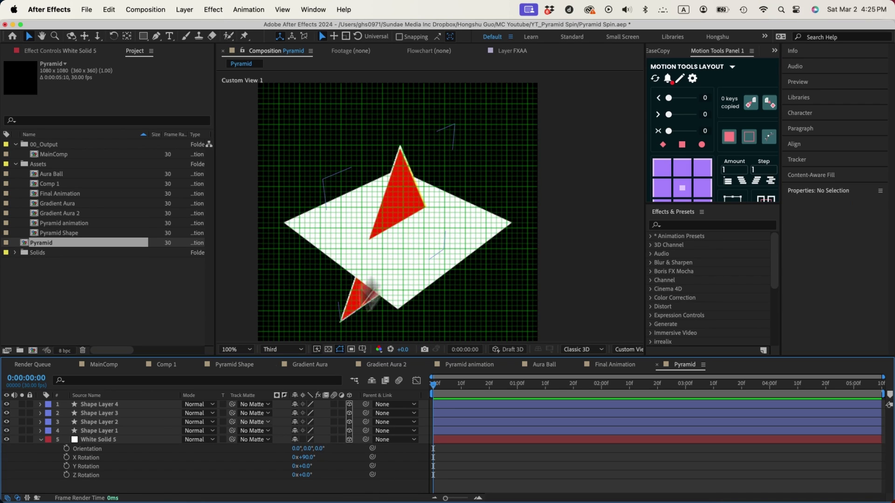
# Set the white solid's Y position to 1080 to place it at the triangles' base.
pyautogui.click(95, 449)
pyautogui.press('p')
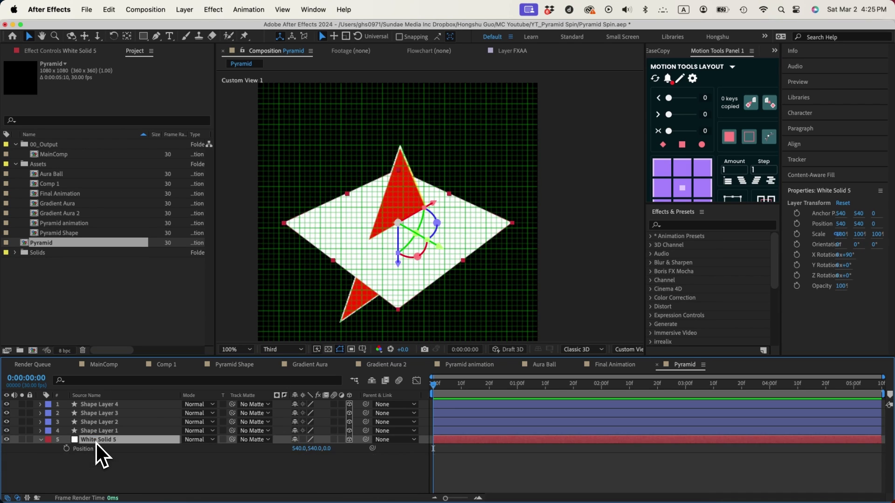
pyautogui.moveTo(315, 448)
pyautogui.mouseDown()
pyautogui.moveTo(458, 452)
pyautogui.moveTo(320, 452)
pyautogui.mouseUp()
pyautogui.click(319, 450)
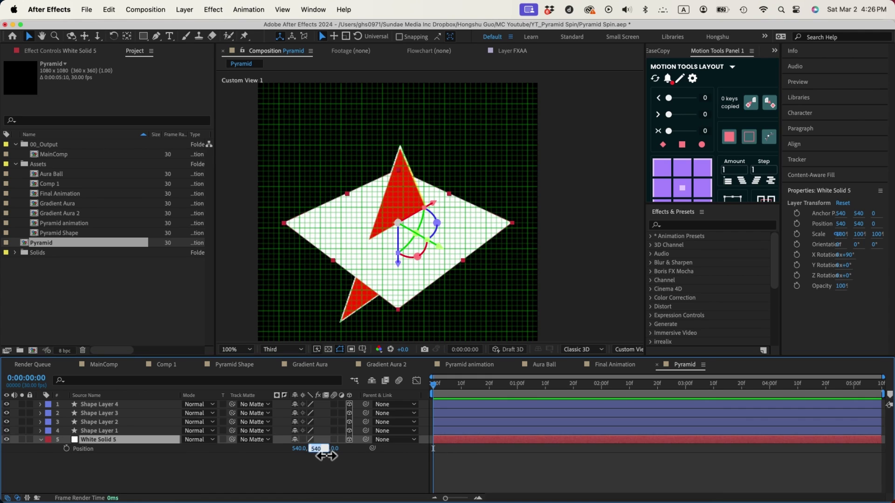
pyautogui.press('Return')
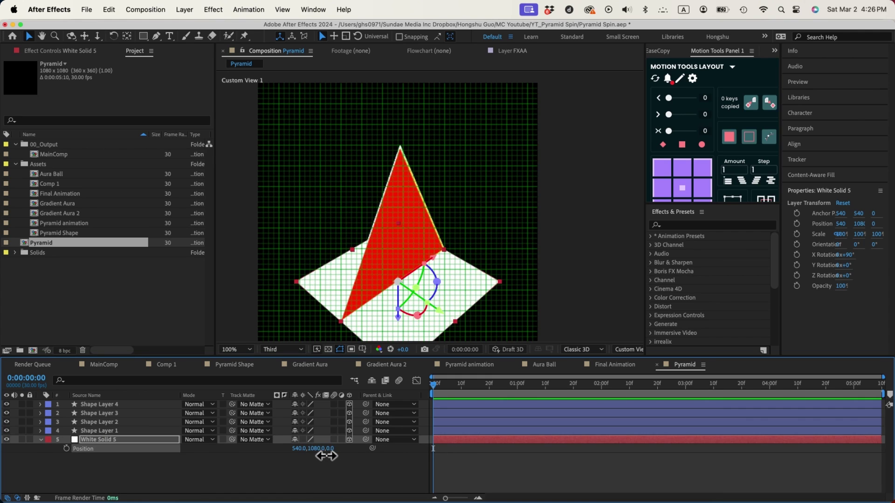
pyautogui.click(126, 471)
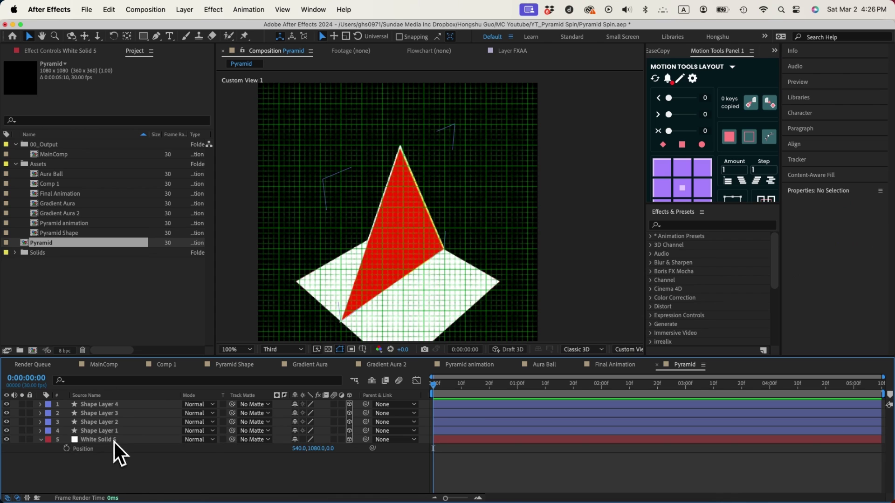
# Set the Y Rotation of Shape Layer 4 and Shape Layer 3 to 90°.
pyautogui.click(112, 432)
pyautogui.keyDown('shift'); pyautogui.click(115, 405); pyautogui.keyUp('shift')
pyautogui.press('r')
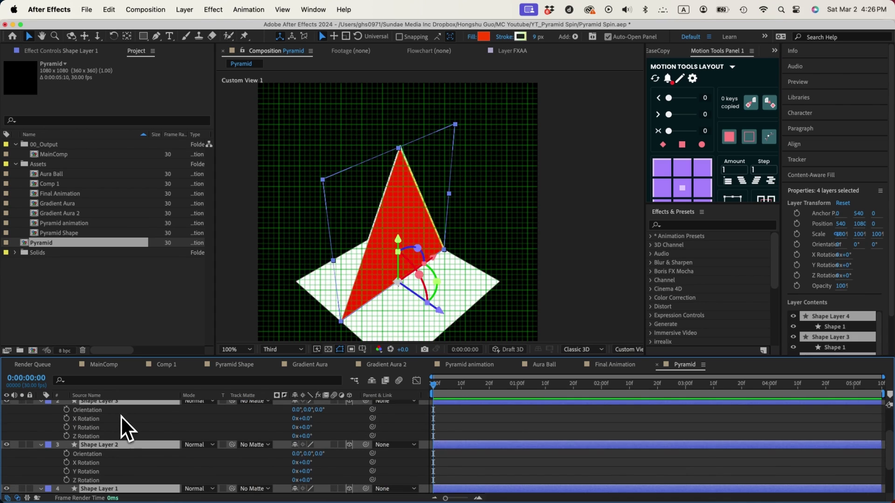
pyautogui.click(92, 404)
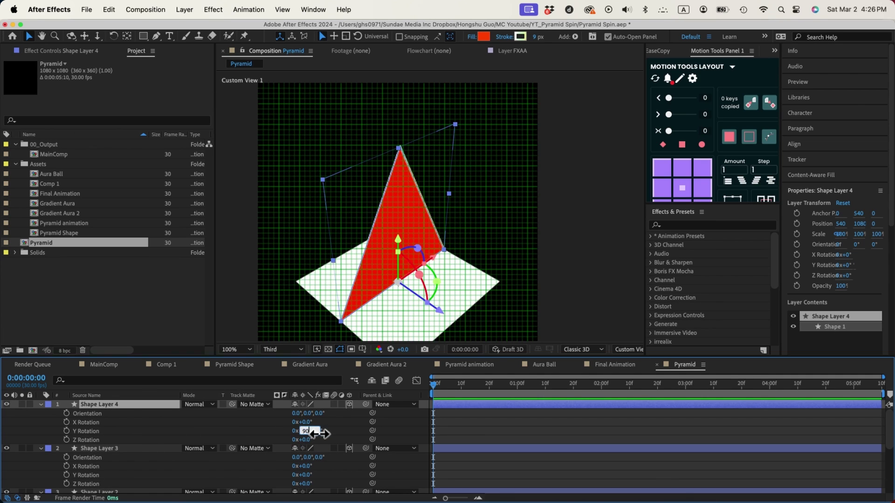
pyautogui.press('Return')
pyautogui.click(310, 476)
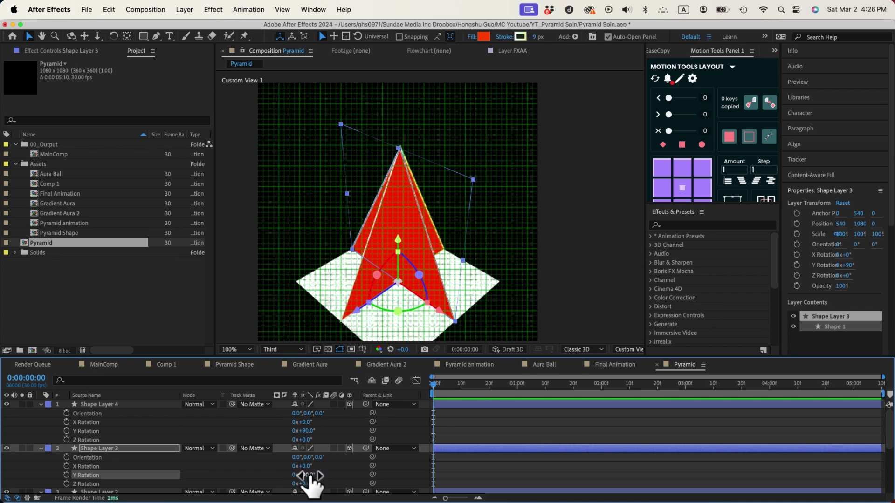
pyautogui.write('90')
pyautogui.press('Return')
# Set the X position of Shape Layer 4 to 1080.
pyautogui.click(113, 404)
pyautogui.press('p')
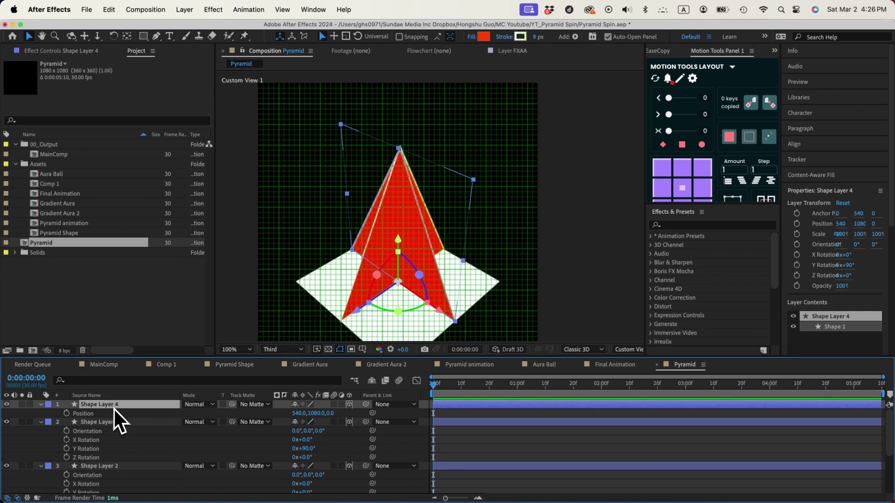
pyautogui.moveTo(329, 414); pyautogui.dragTo(261, 421)
pyautogui.press('super+z')
pyautogui.press('super+z')
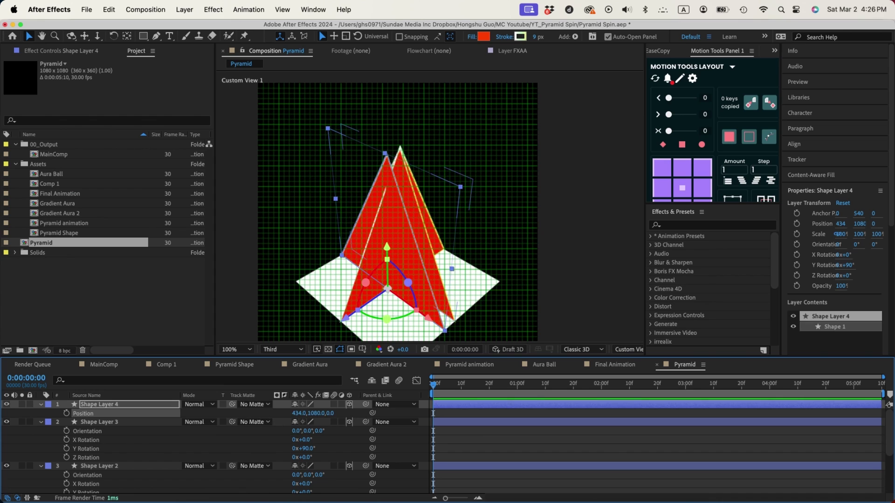
pyautogui.press('super+z')
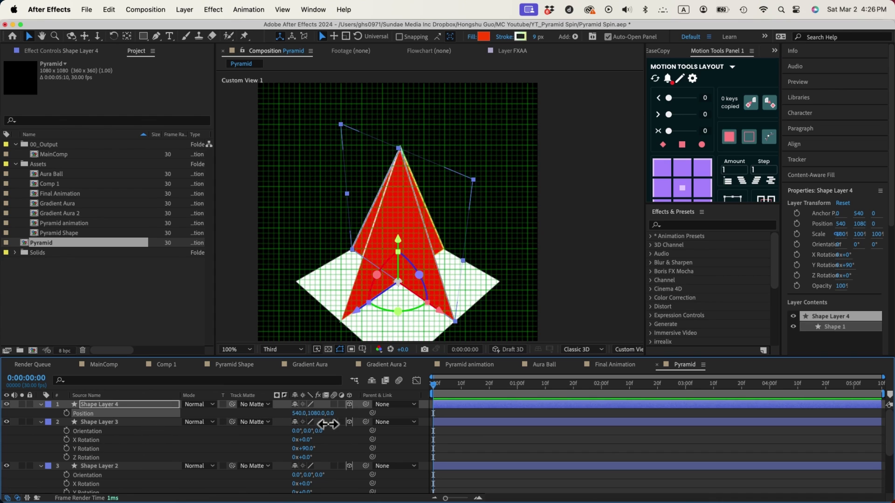
pyautogui.press('c')
pyautogui.press('super+z')
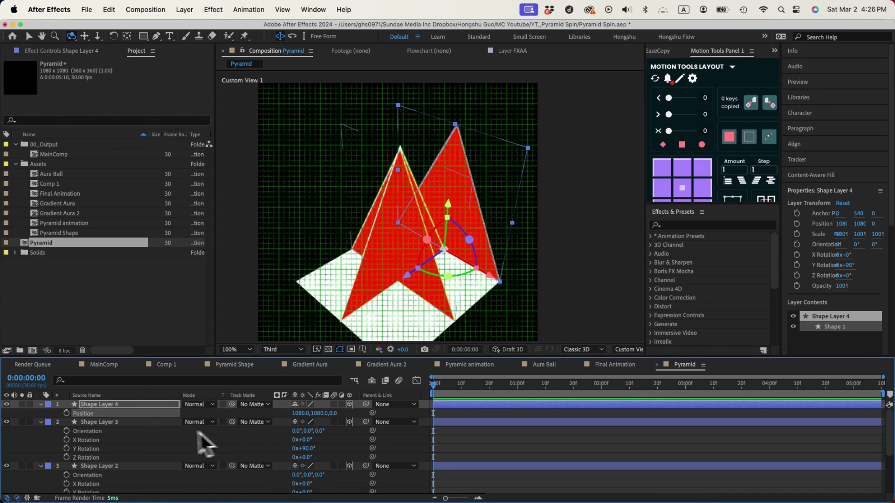
# Set the X position of Shape Layer 3 to 0.
pyautogui.click(130, 424)
pyautogui.press('p')
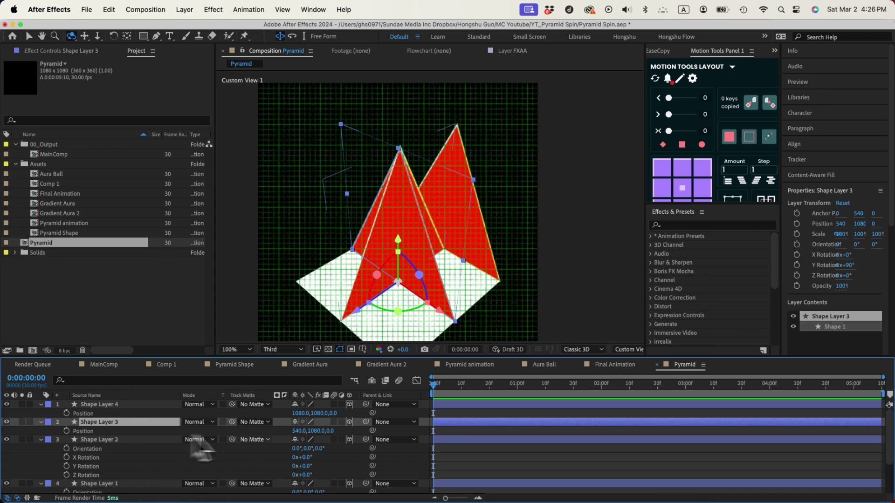
pyautogui.moveTo(301, 431); pyautogui.dragTo(296, 431)
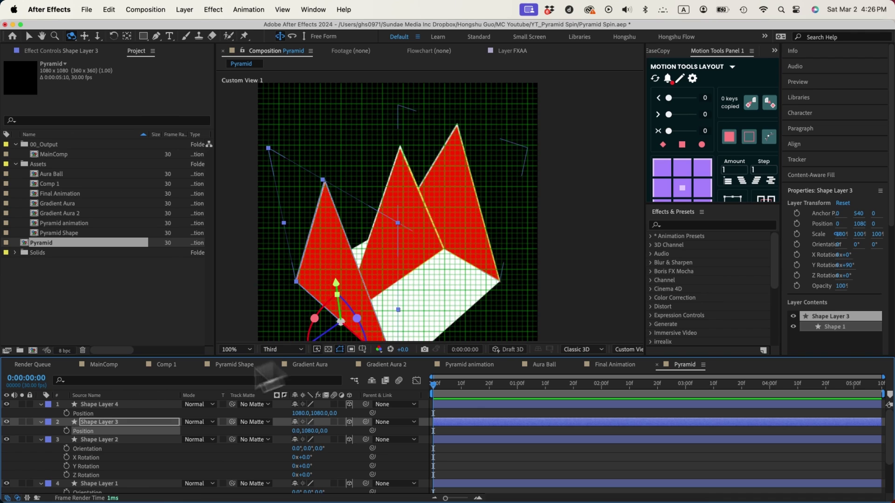
# Show the Position of Shape Layer 2 and Shape Layer 1, and set the Z position of Shape Layer 2 to 540.
pyautogui.click(116, 441)
pyautogui.scroll(-2, 119, 446)
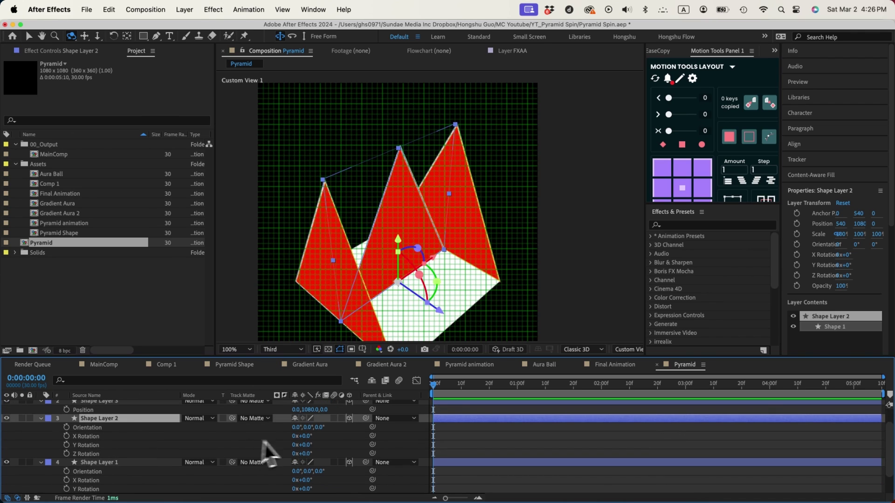
pyautogui.press('p')
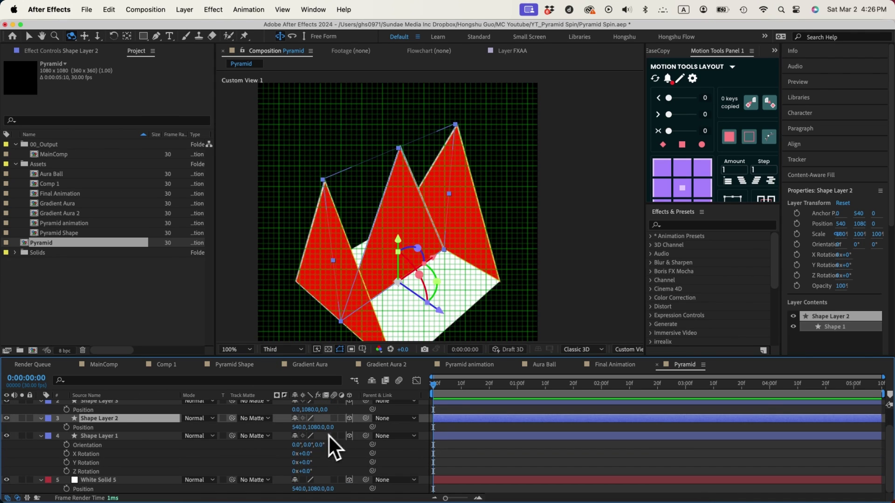
pyautogui.click(118, 439)
pyautogui.press('p')
pyautogui.moveTo(334, 449); pyautogui.dragTo(357, 449)
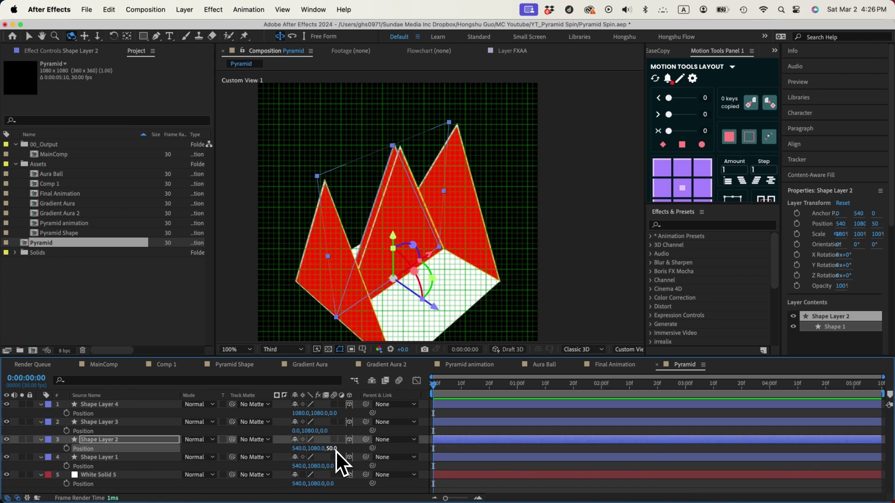
pyautogui.click(336, 458)
pyautogui.click(332, 449)
pyautogui.write('0')
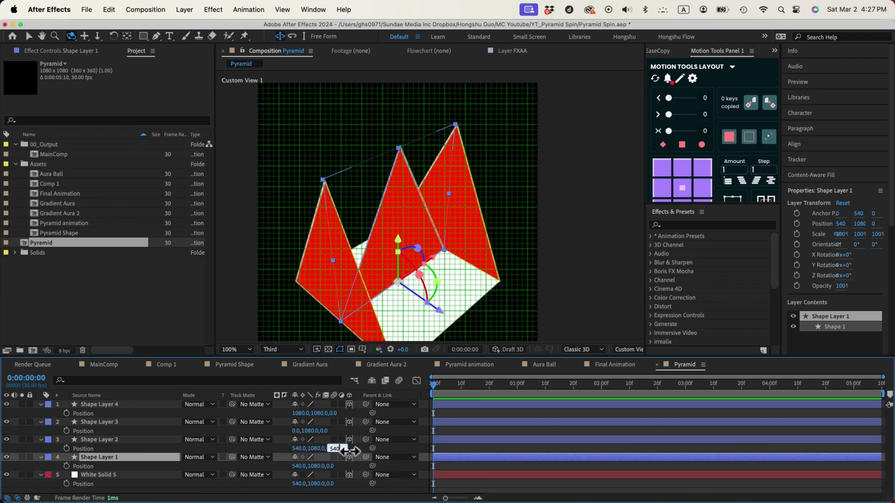
pyautogui.press('Return')
# Set the Z position of Shape Layer 1 to -540.
pyautogui.click(331, 467)
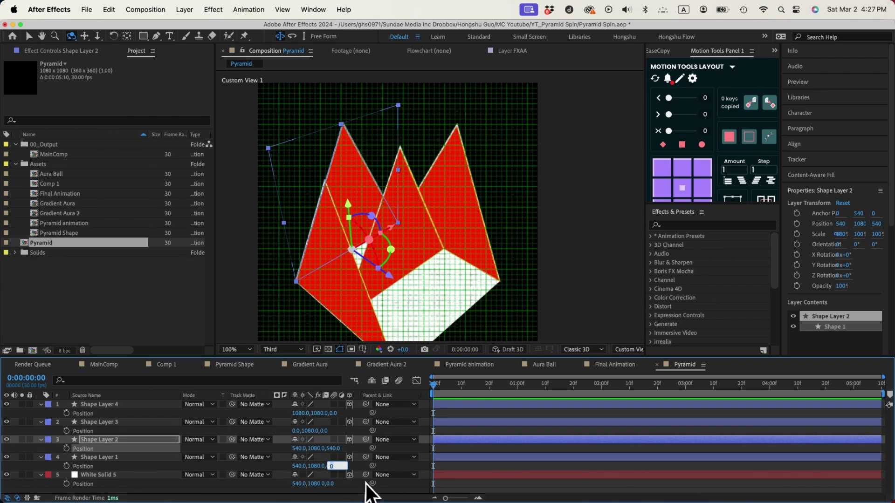
pyautogui.write('-540')
pyautogui.press('Return')
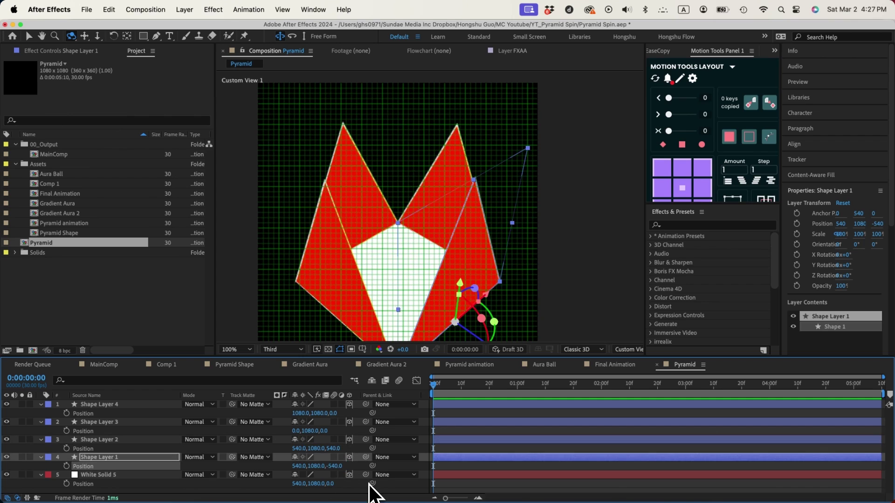
pyautogui.click(466, 468)
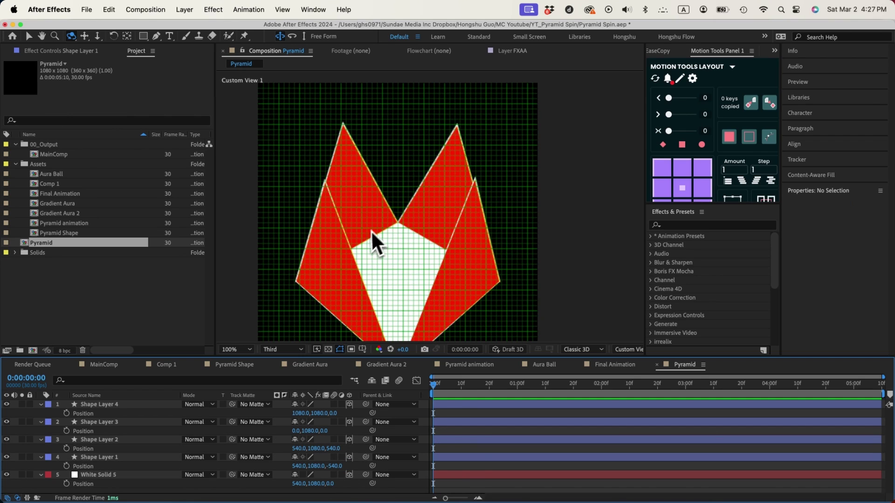
# Show the rotation properties of all four shape layers.
pyautogui.click(339, 350)
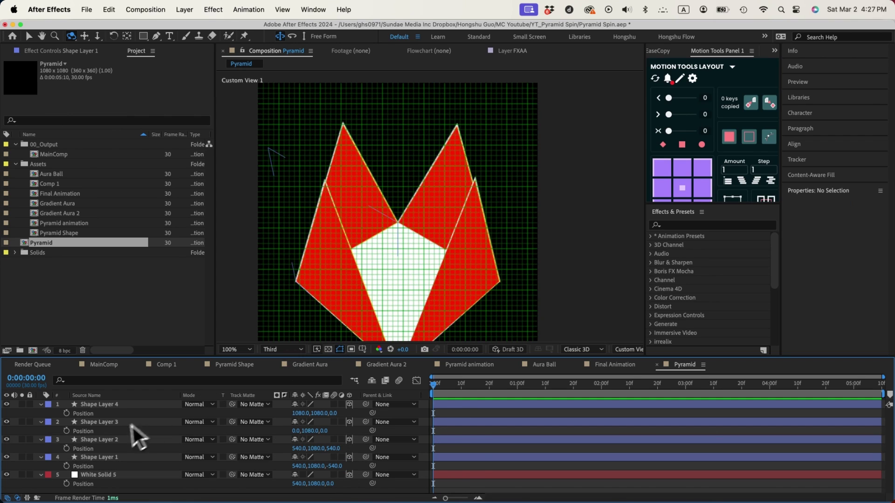
pyautogui.click(98, 406)
pyautogui.keyDown('shift'); pyautogui.click(107, 461); pyautogui.keyUp('shift')
pyautogui.press('r')
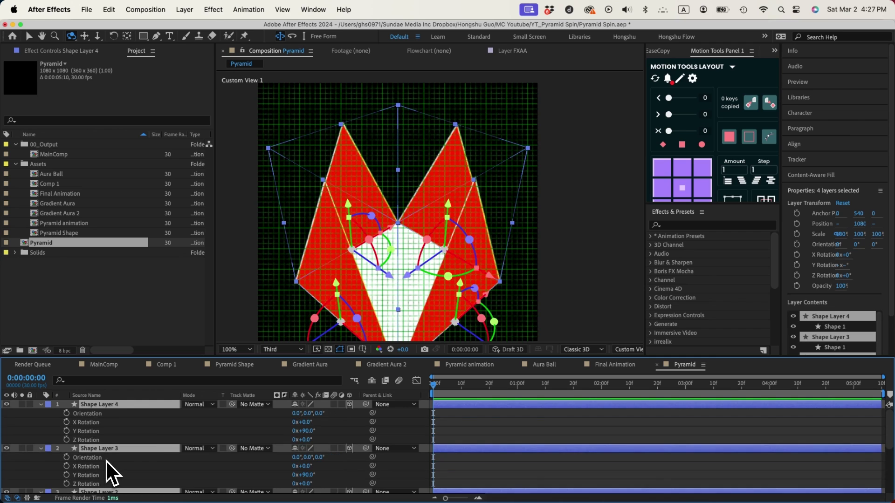
pyautogui.click(344, 442)
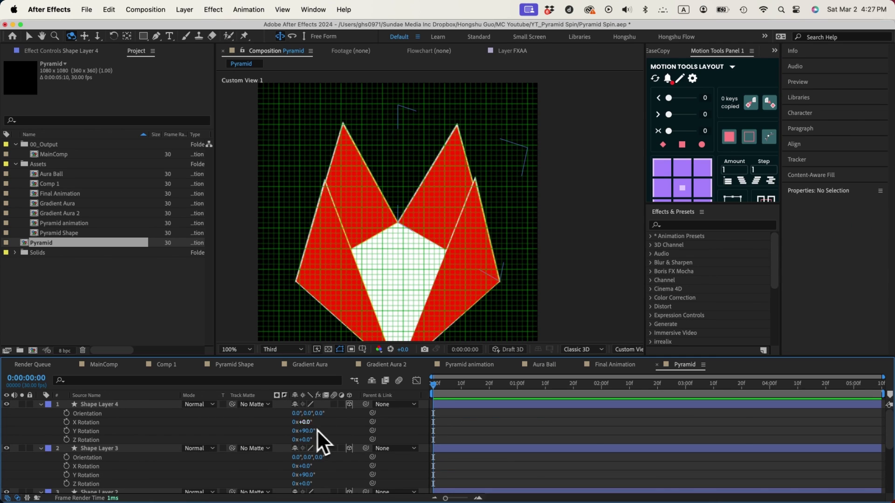
# Tilt Shape Layer 4 inward by setting its Z orientation to 330°.
pyautogui.click(124, 407)
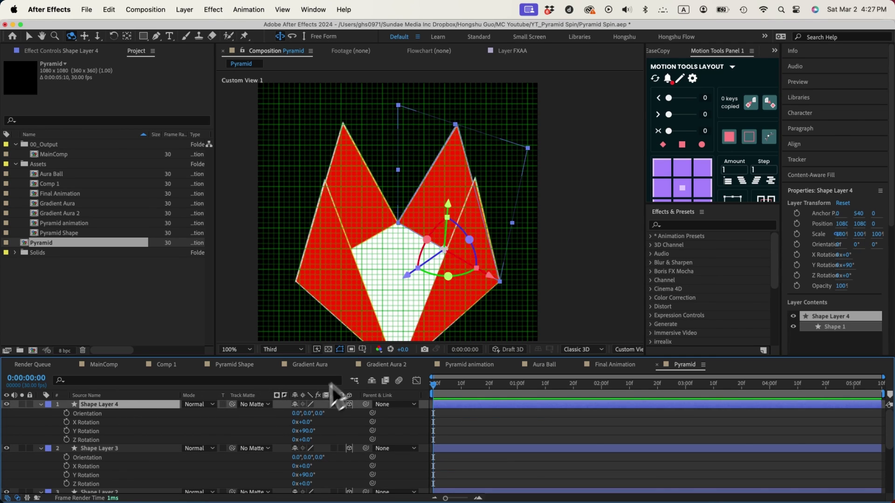
pyautogui.click(334, 418)
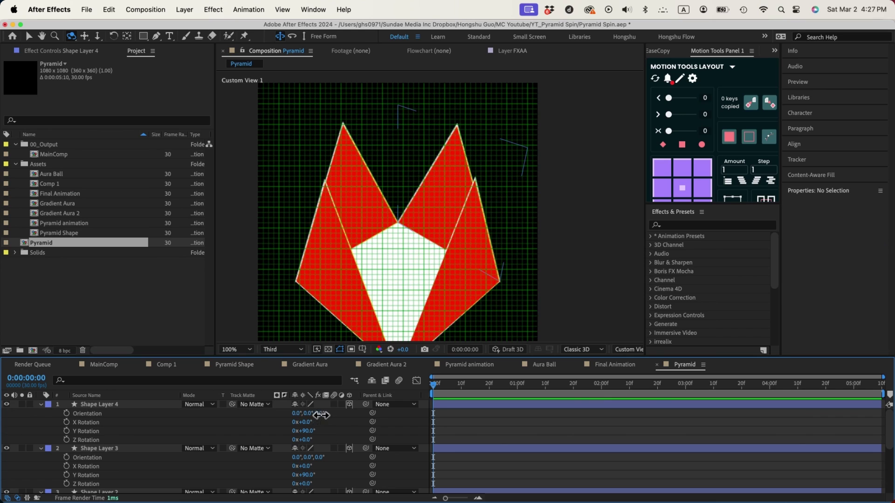
pyautogui.moveTo(321, 416)
pyautogui.mouseDown()
pyautogui.moveTo(330, 416)
pyautogui.moveTo(312, 420)
pyautogui.mouseUp()
pyautogui.press('super+z')
pyautogui.write('30')
pyautogui.press('Return')
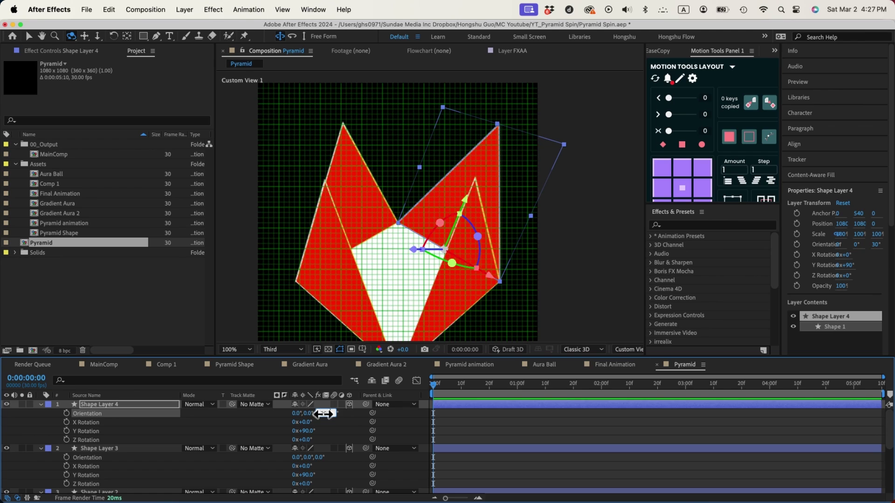
pyautogui.moveTo(324, 415); pyautogui.dragTo(323, 415)
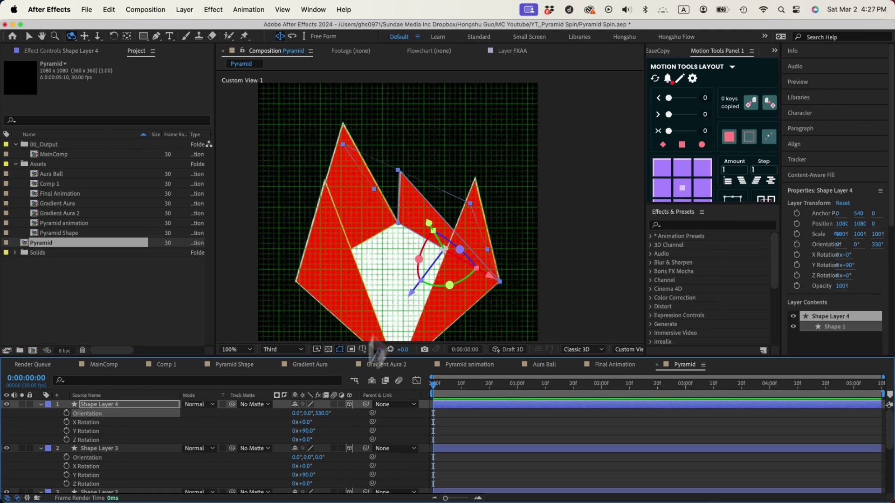
# Set the Z orientation of Shape Layer 3 and the X orientation of Shape Layer 2 to 30°.
pyautogui.click(111, 449)
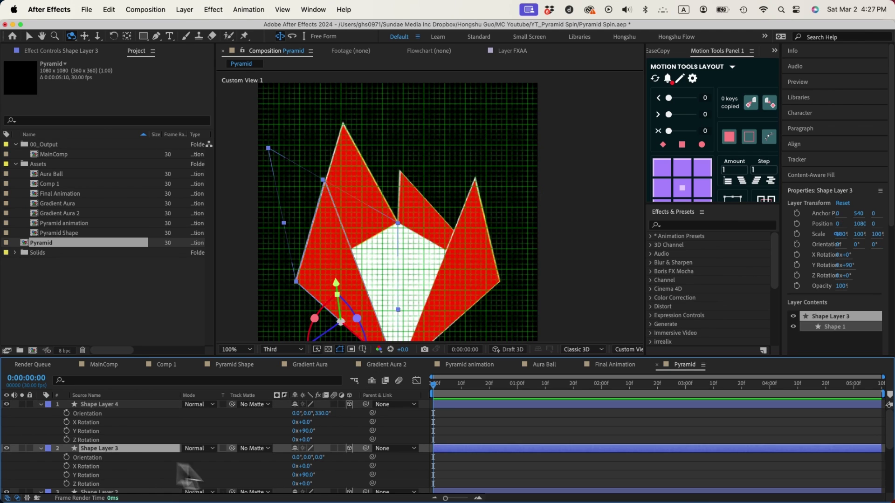
pyautogui.moveTo(321, 458); pyautogui.dragTo(321, 458)
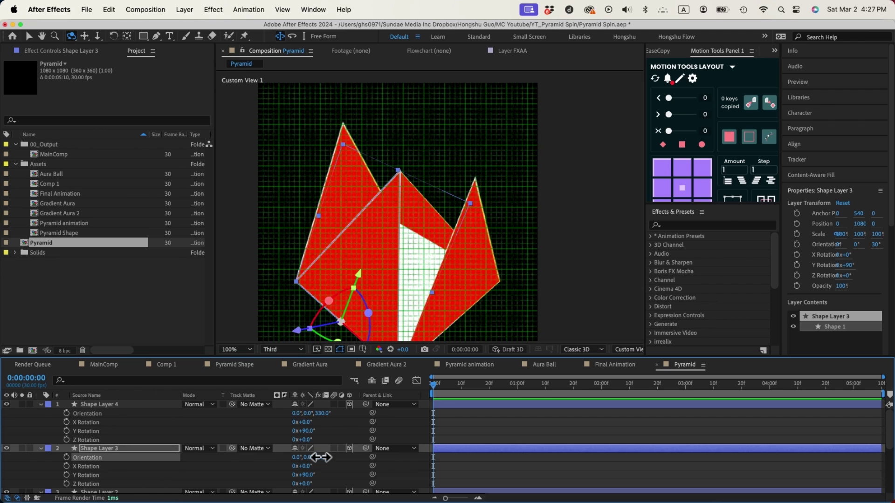
pyautogui.scroll(-2, 303, 452)
pyautogui.click(130, 444)
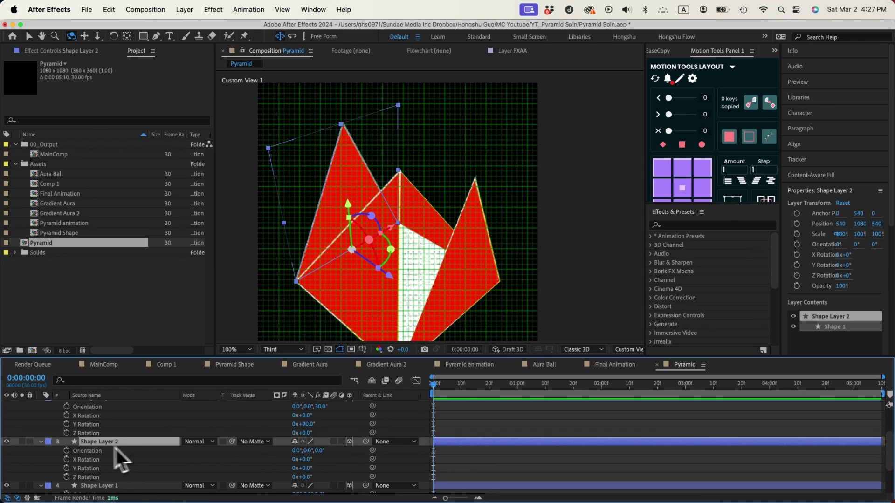
pyautogui.click(322, 451)
pyautogui.click(328, 471)
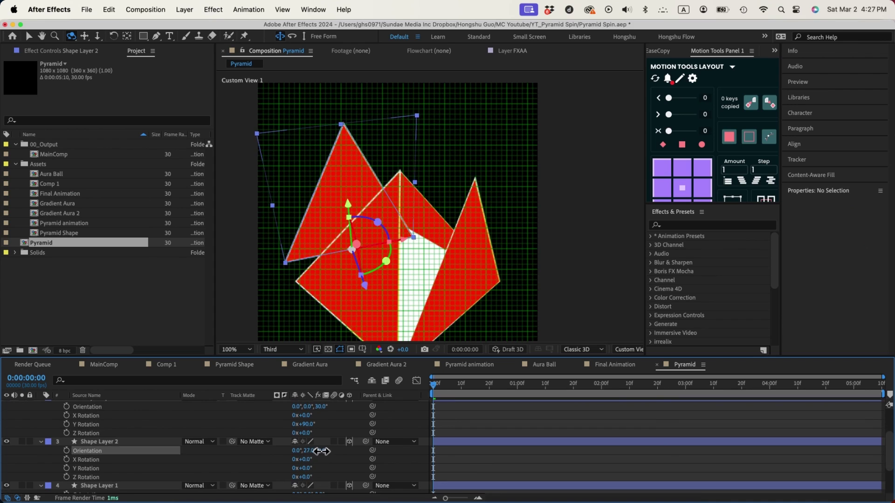
pyautogui.moveTo(312, 451); pyautogui.dragTo(303, 453)
pyautogui.press('super+z')
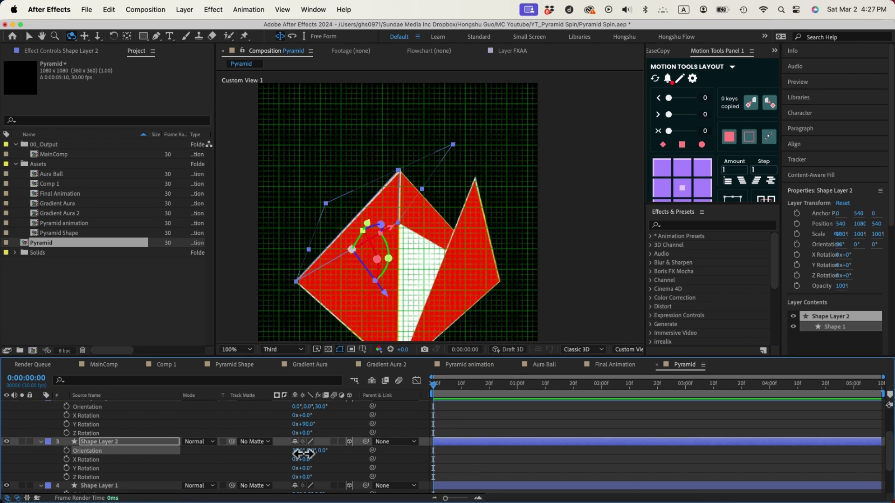
# Tilt Shape Layer 1 inward by setting its X orientation to -30°.
pyautogui.scroll(-5, 306, 464)
pyautogui.click(329, 454)
pyautogui.click(296, 446)
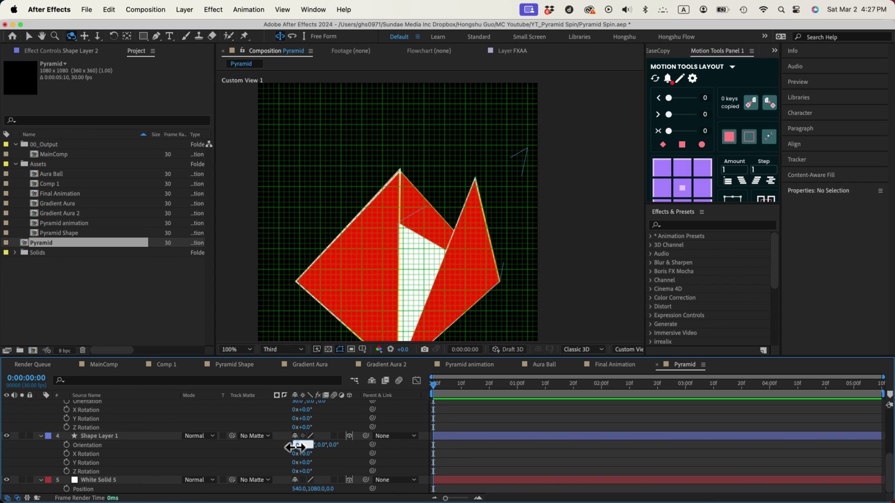
pyautogui.write('-30')
pyautogui.press('Return')
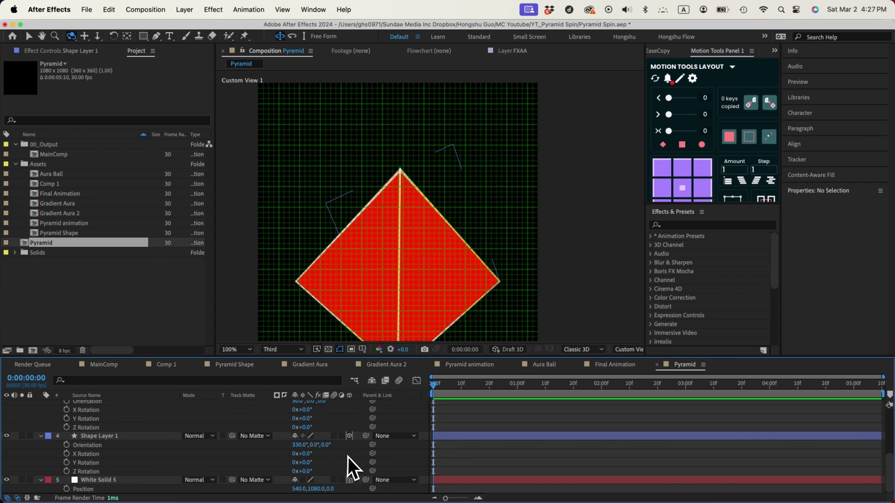
pyautogui.moveTo(458, 287); pyautogui.dragTo(490, 276)
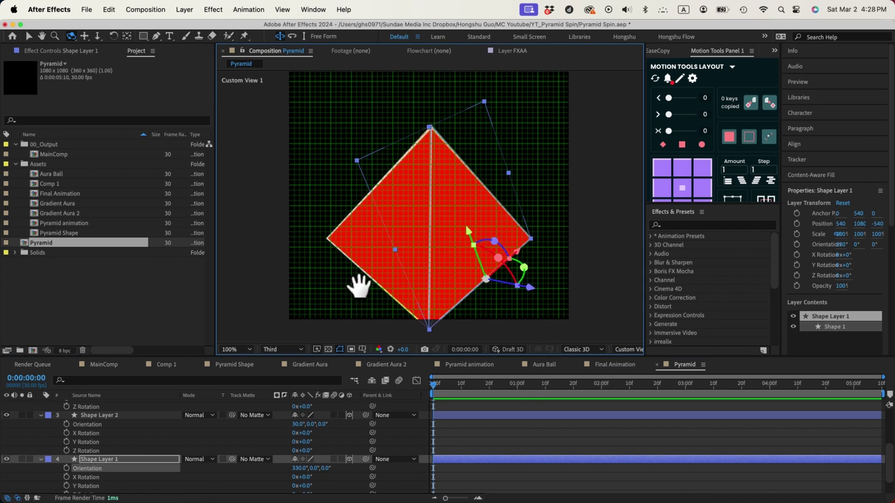
# Open the Pyramid Shape composition, switch it to Custom View 1, and inspect the coloured pyramid from other angles.
pyautogui.doubleClick(60, 234)
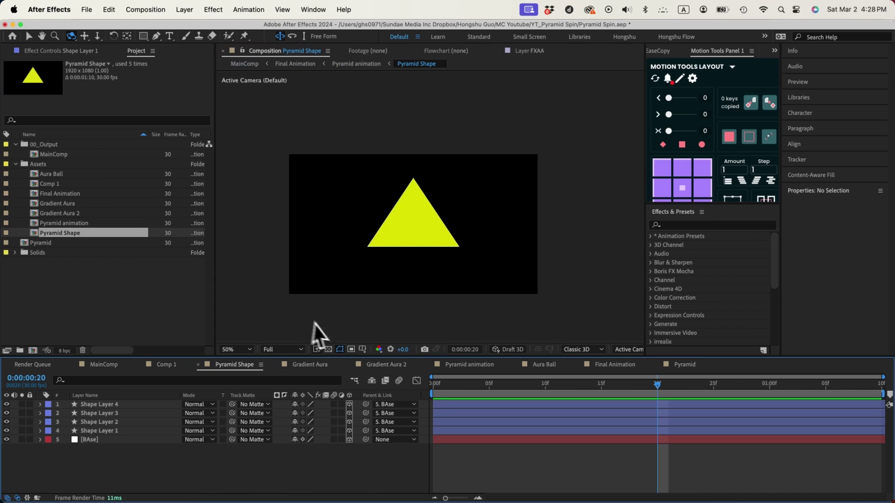
pyautogui.click(629, 350)
pyautogui.click(643, 279)
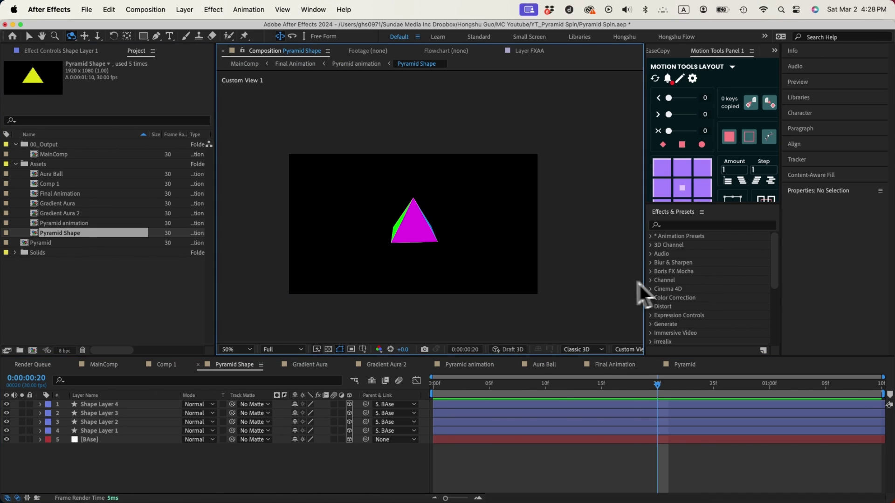
pyautogui.moveTo(436, 240); pyautogui.dragTo(462, 266)
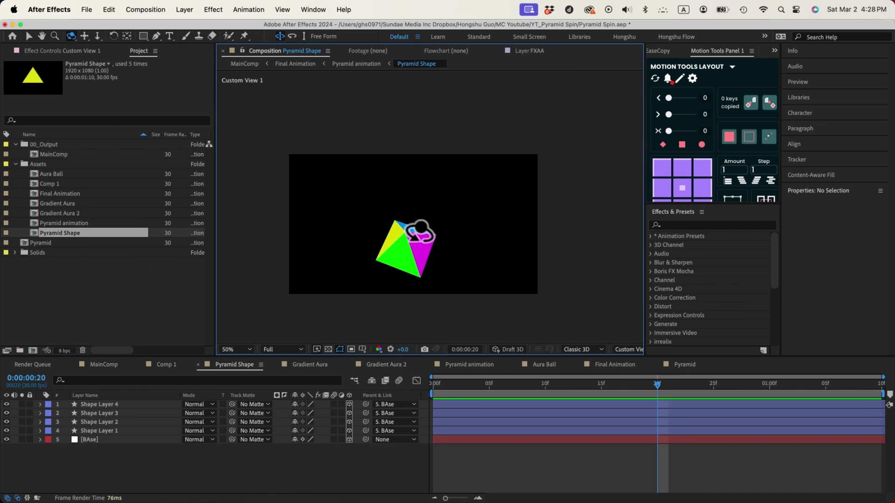
pyautogui.press('v')
# In the Pyramid animation composition, select the Pyramid Shape layer's Y Rotation keyframes and preview the spin from the first frame.
pyautogui.click(161, 461)
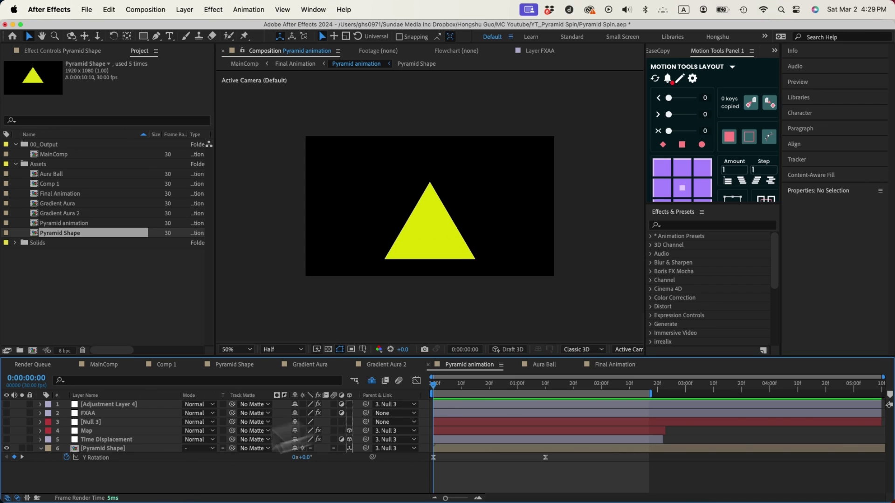
pyautogui.click(95, 458)
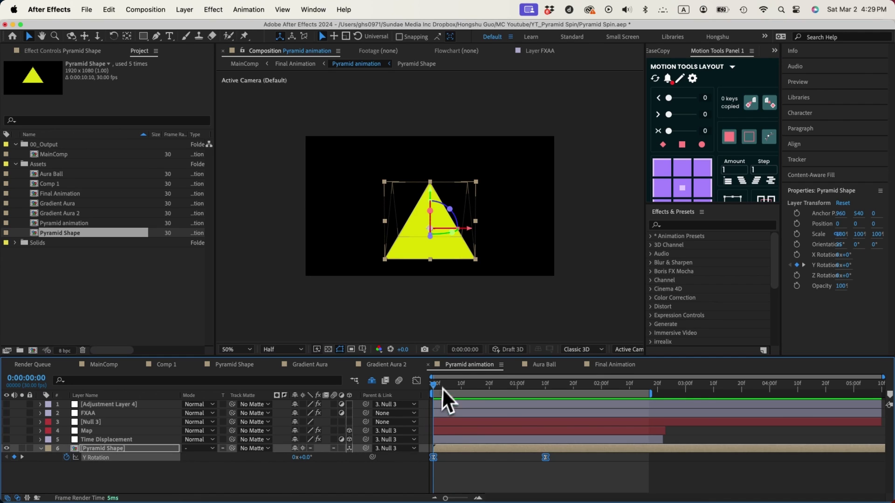
pyautogui.moveTo(441, 387)
pyautogui.mouseDown()
pyautogui.moveTo(528, 390)
pyautogui.moveTo(432, 390)
pyautogui.mouseUp()
pyautogui.press('space')
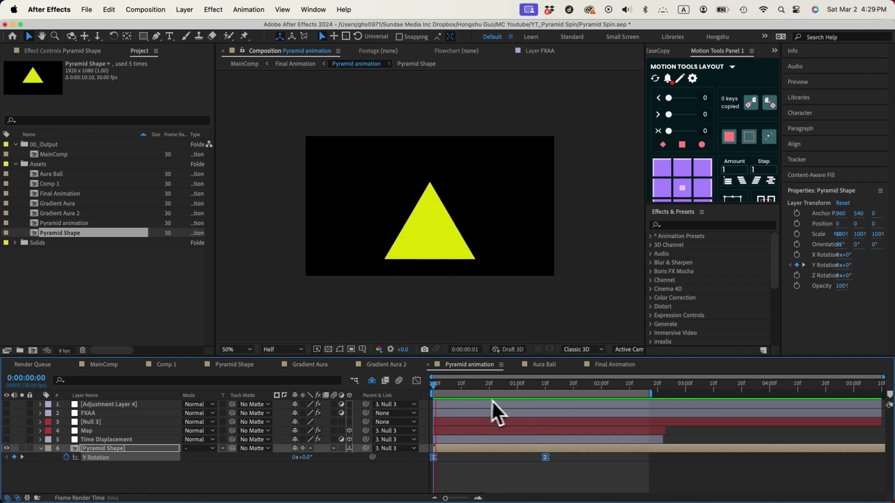
pyautogui.moveTo(535, 390); pyautogui.dragTo(544, 387)
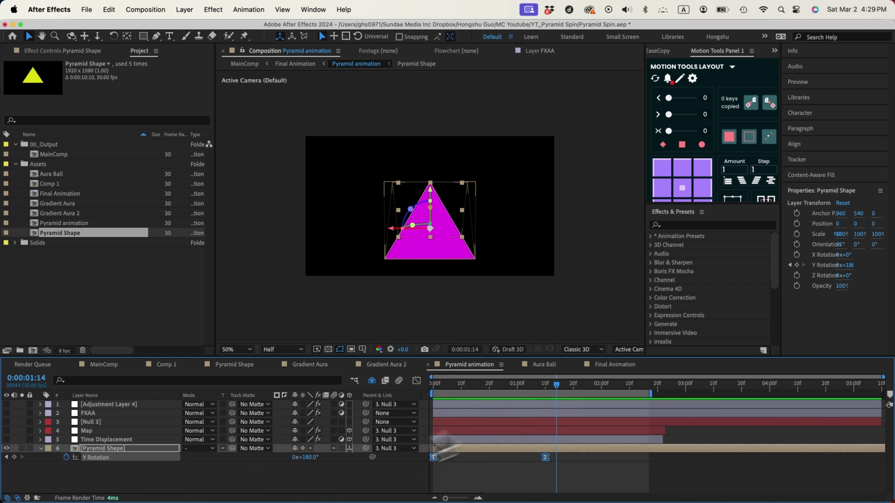
# Return to the first frame and play back the pyramid's rotation without any distortion.
pyautogui.press('space')
pyautogui.moveTo(429, 392); pyautogui.dragTo(415, 387)
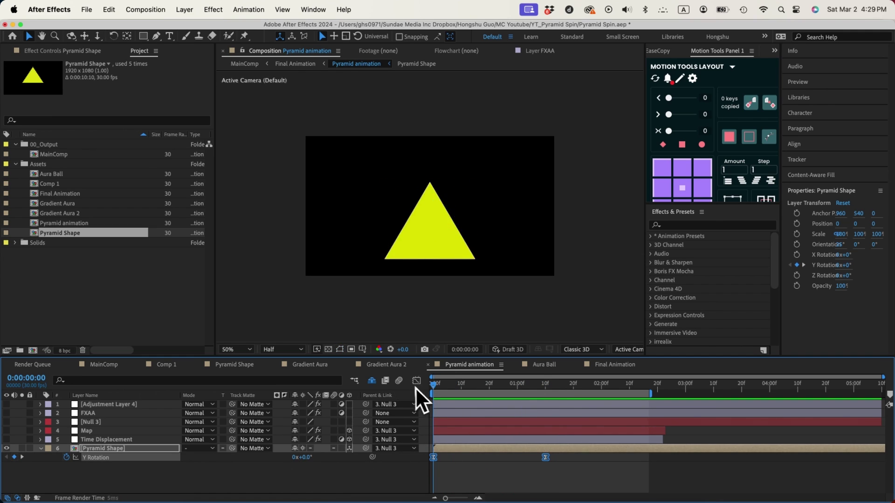
pyautogui.press('space')
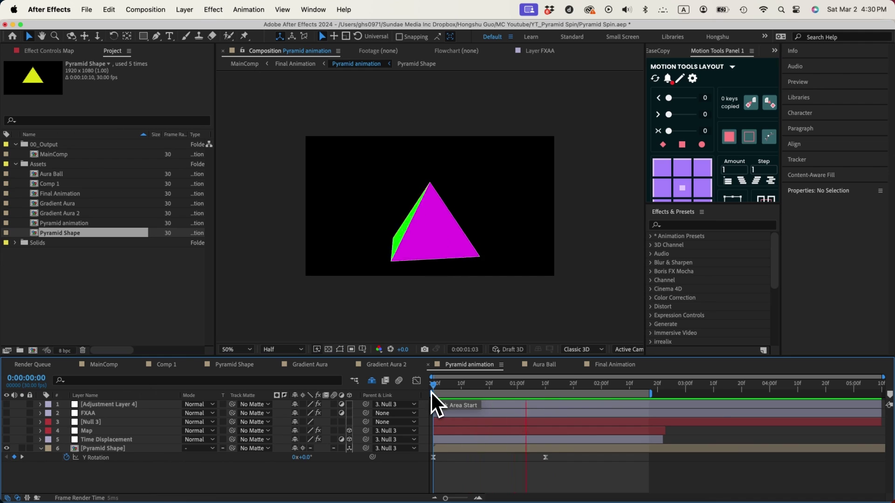
pyautogui.press('space')
# Show the Map layer and inspect its Gradient Ramp effect settings.
pyautogui.click(90, 432)
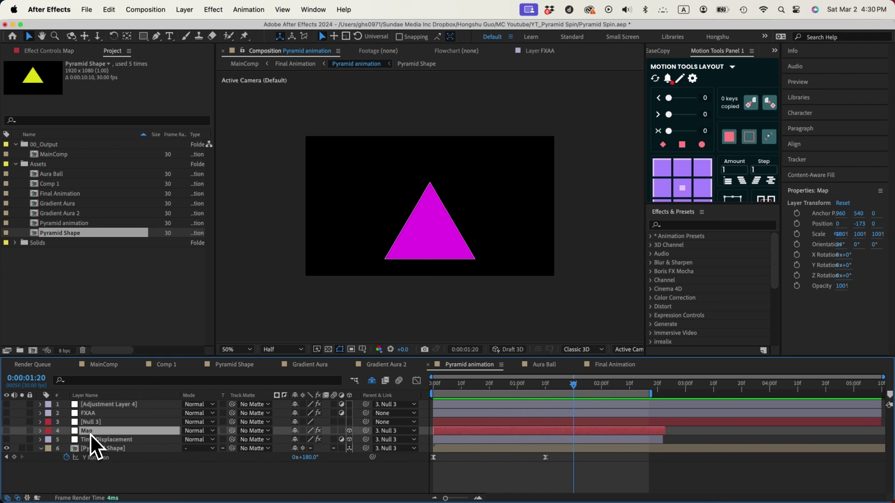
pyautogui.click(7, 430)
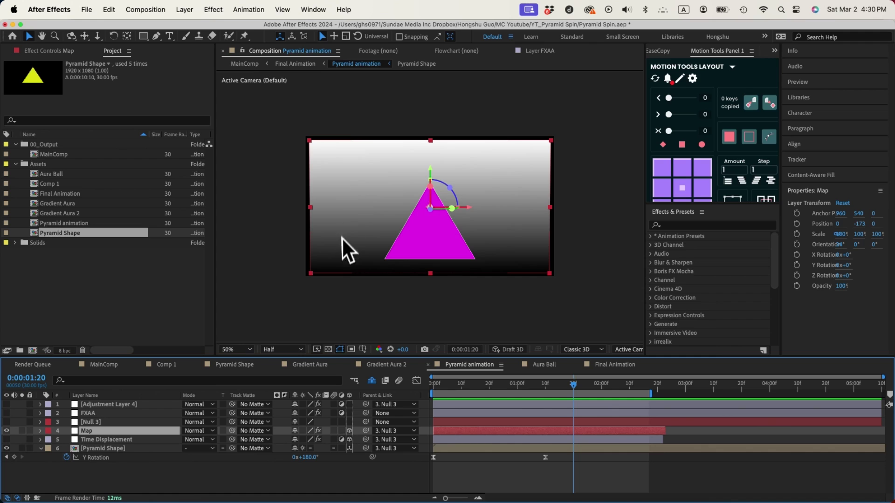
pyautogui.click(65, 50)
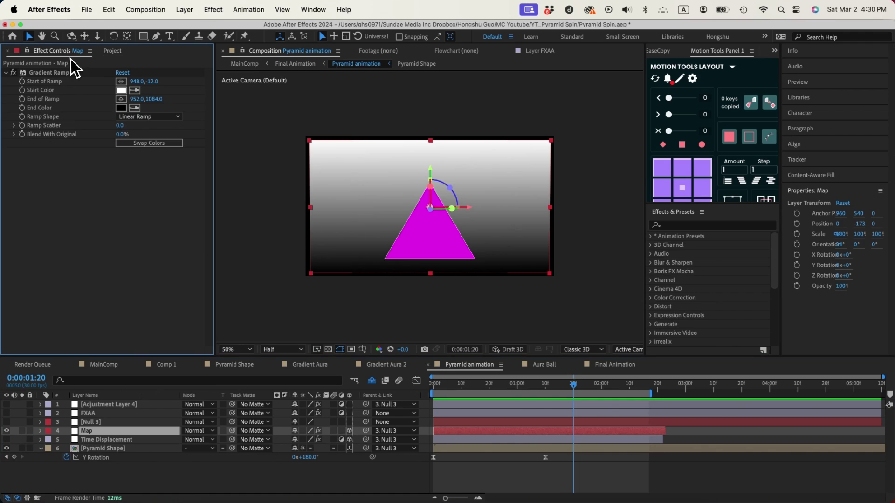
pyautogui.click(47, 75)
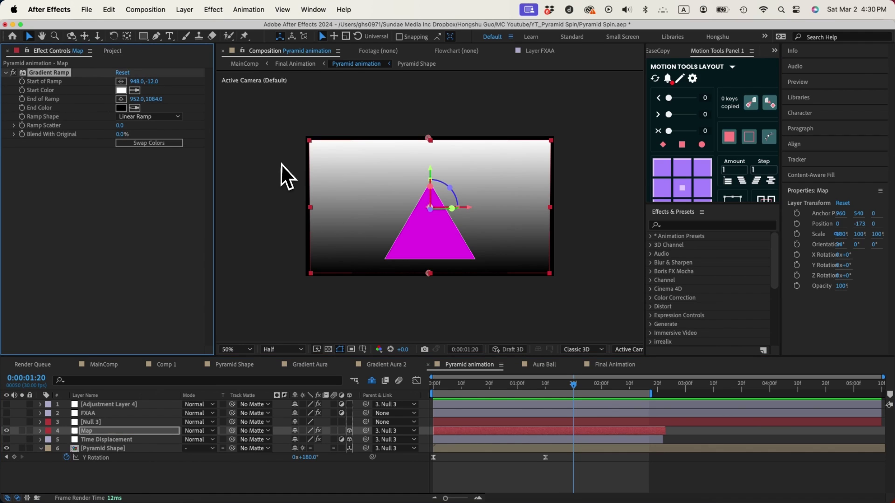
# Enable the Time Displacement layer with 4. Map as its displacement layer, and hide the Map layer.
pyautogui.click(105, 440)
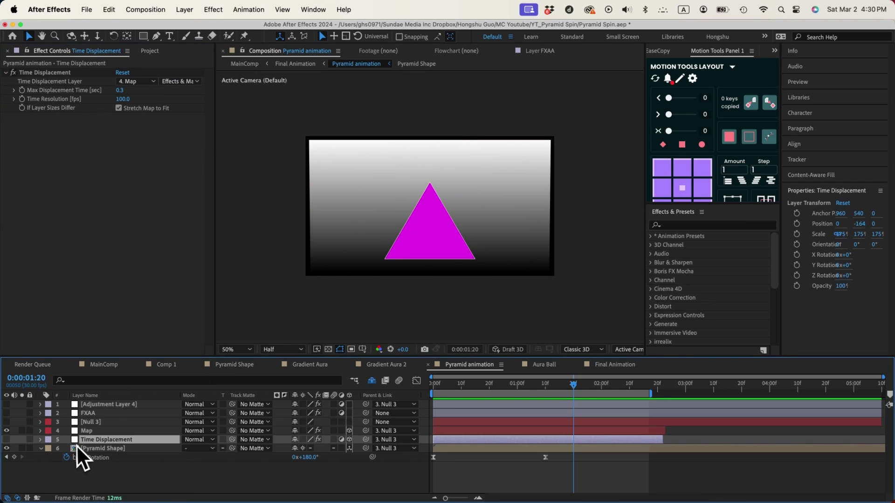
pyautogui.click(7, 440)
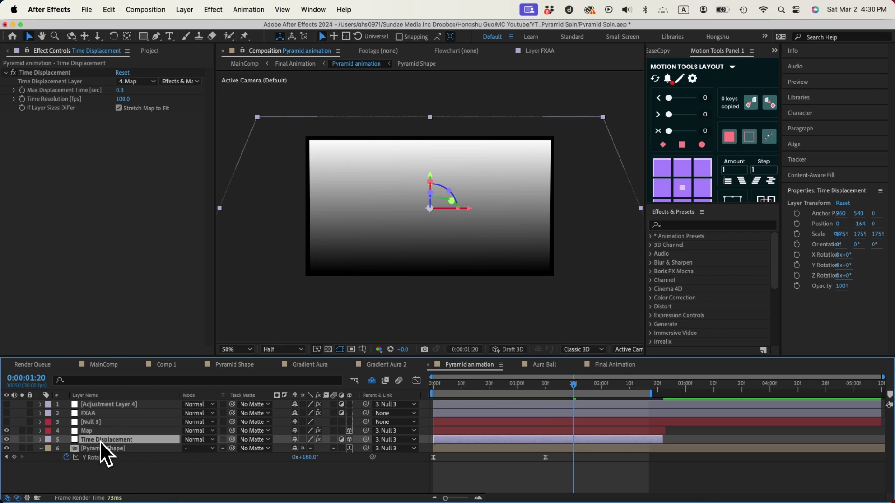
pyautogui.click(135, 83)
pyautogui.click(145, 144)
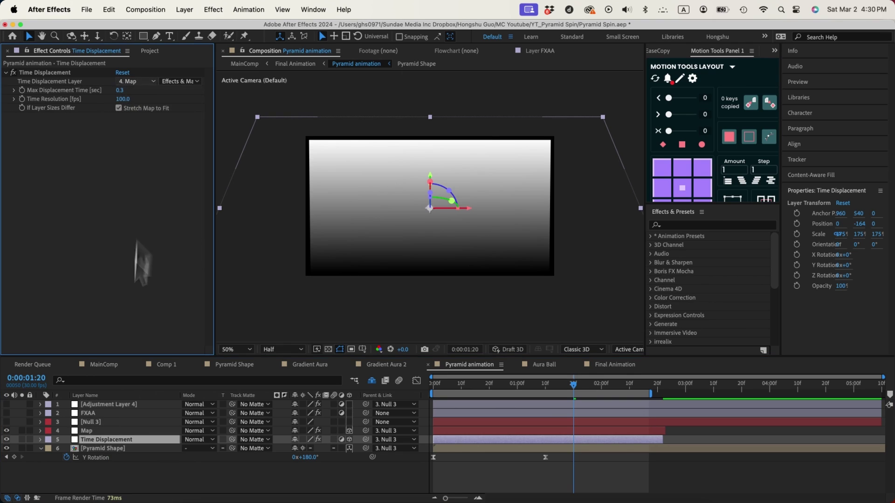
pyautogui.click(81, 432)
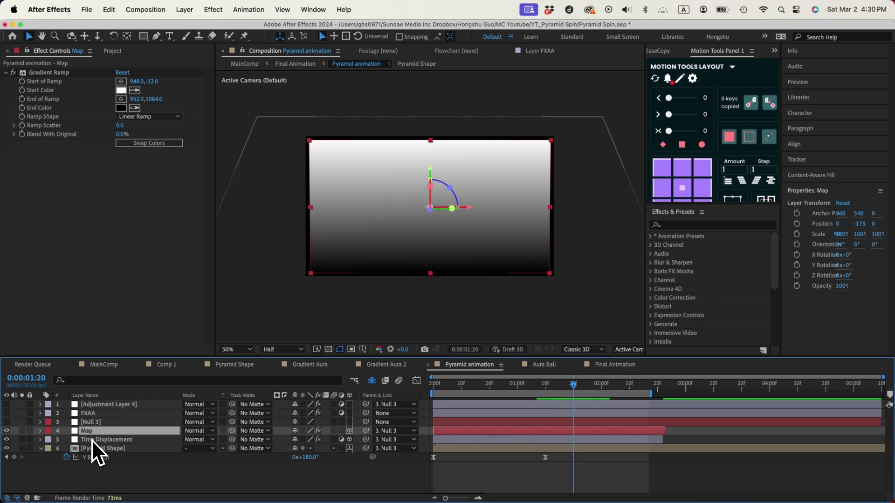
pyautogui.click(91, 440)
pyautogui.click(6, 430)
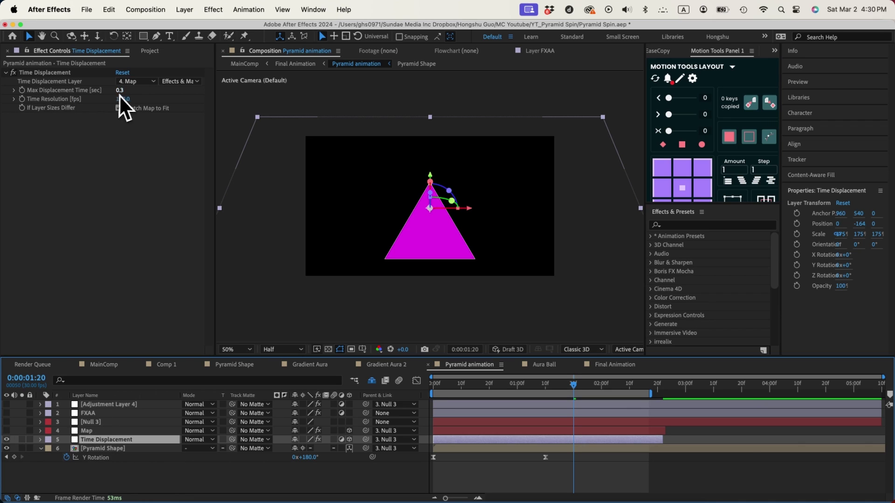
# Deselect the layers and preview the time-displaced pyramid spin from the first frame.
pyautogui.click(159, 478)
pyautogui.click(435, 386)
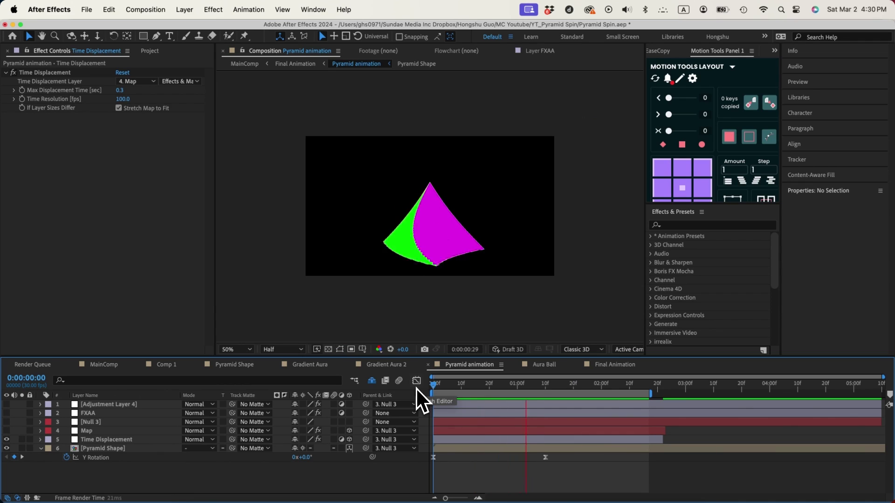
pyautogui.press('space')
pyautogui.press('space')
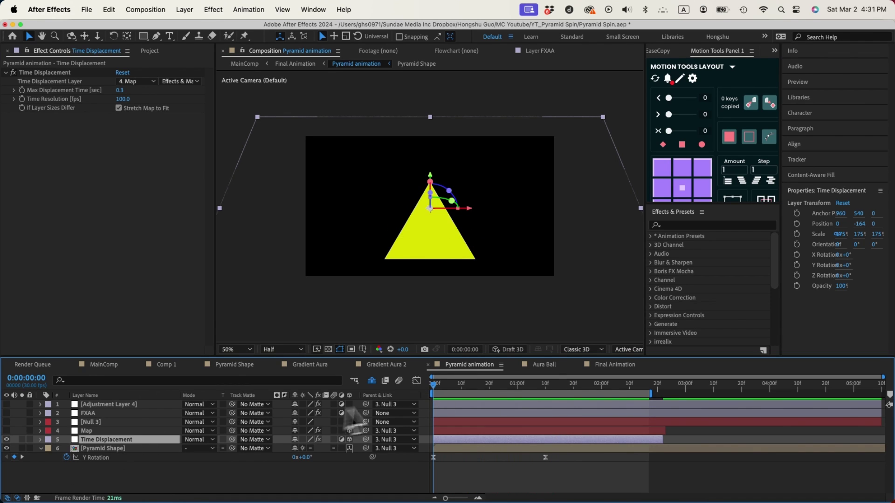
# Around 0:00:01:08, try a Max Displacement Time of 0.6 seconds and preview the spin from the first frame.
pyautogui.moveTo(435, 385); pyautogui.dragTo(541, 385)
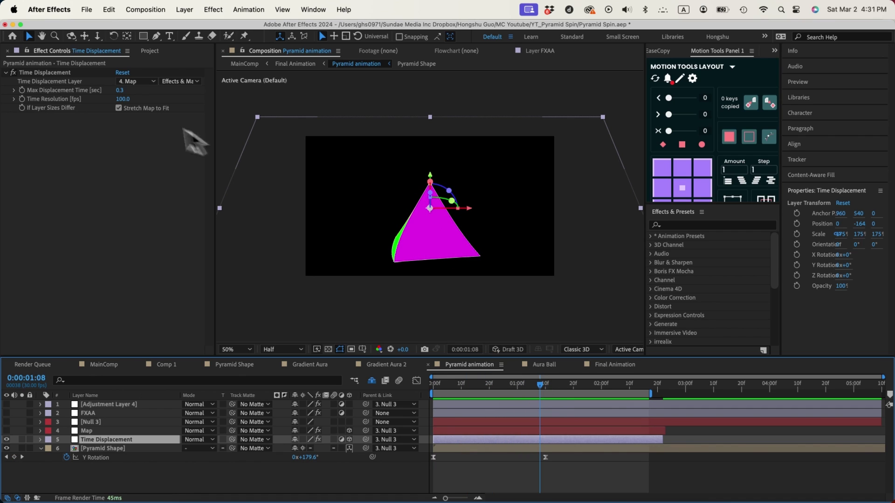
pyautogui.click(120, 91)
pyautogui.write('.6')
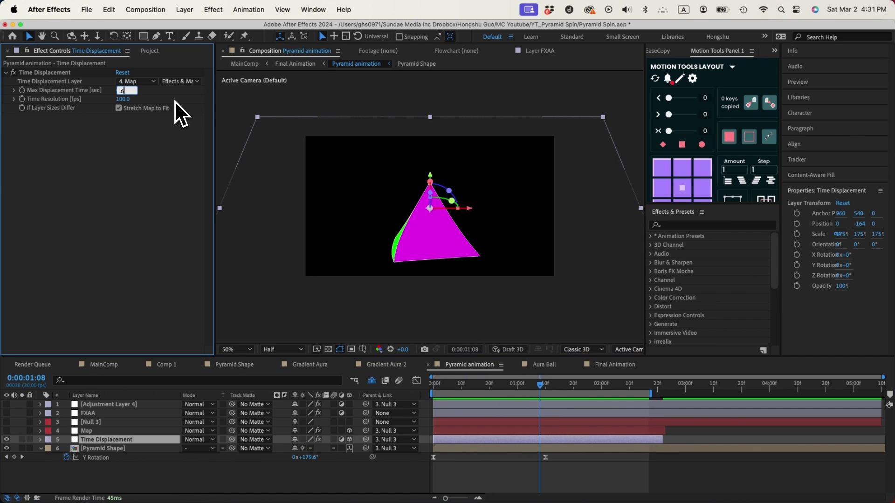
pyautogui.press('Return')
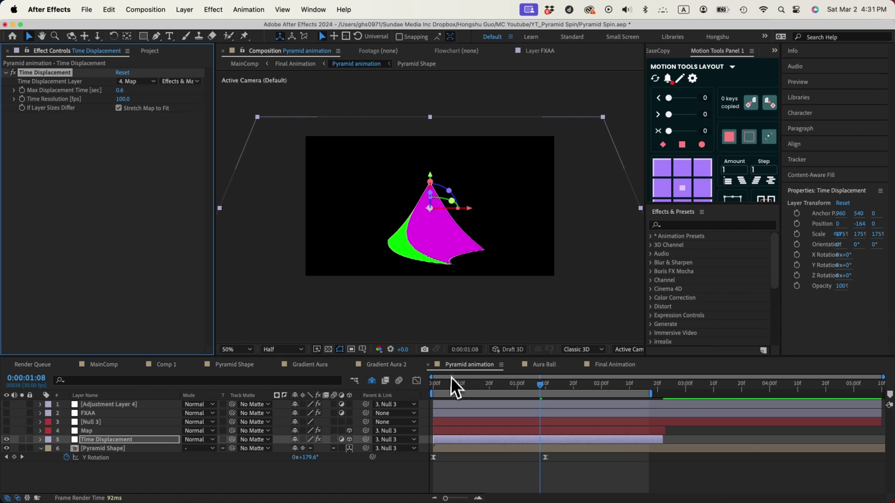
pyautogui.moveTo(451, 379); pyautogui.dragTo(433, 379)
pyautogui.press('space')
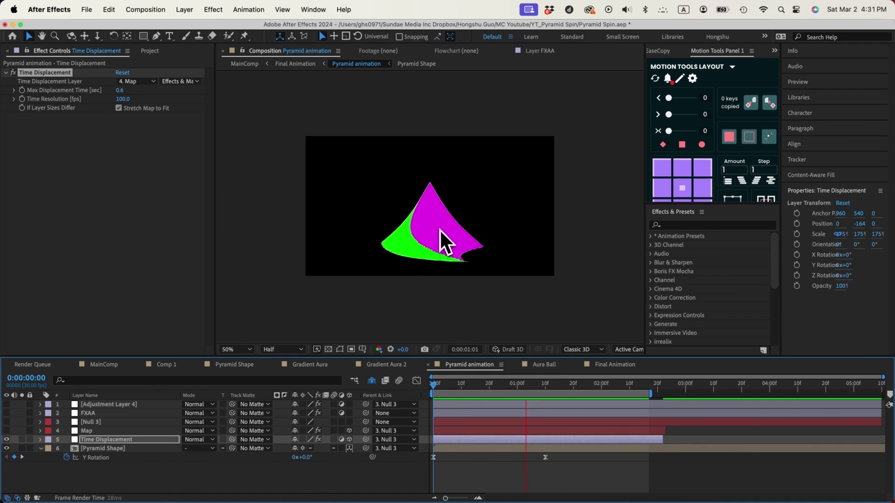
pyautogui.press('space')
# Set the Time Displacement effect's Max Displacement Time back to 0.3 seconds.
pyautogui.click(119, 90)
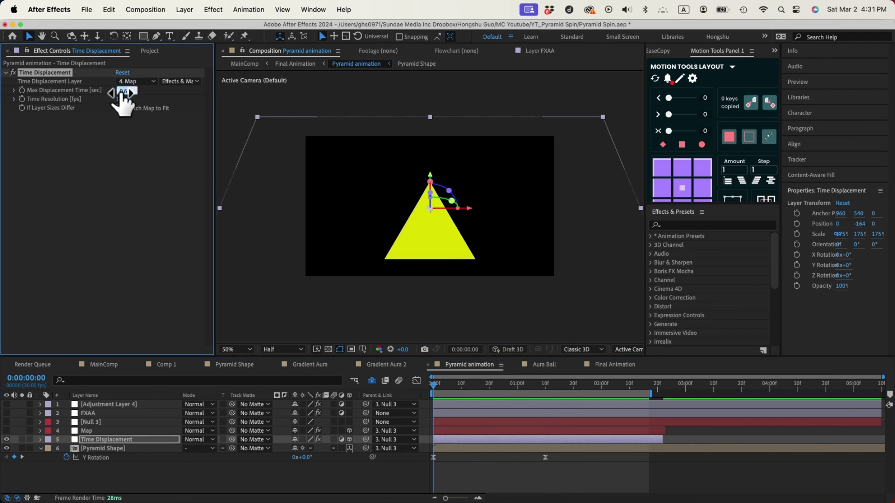
pyautogui.write('.3')
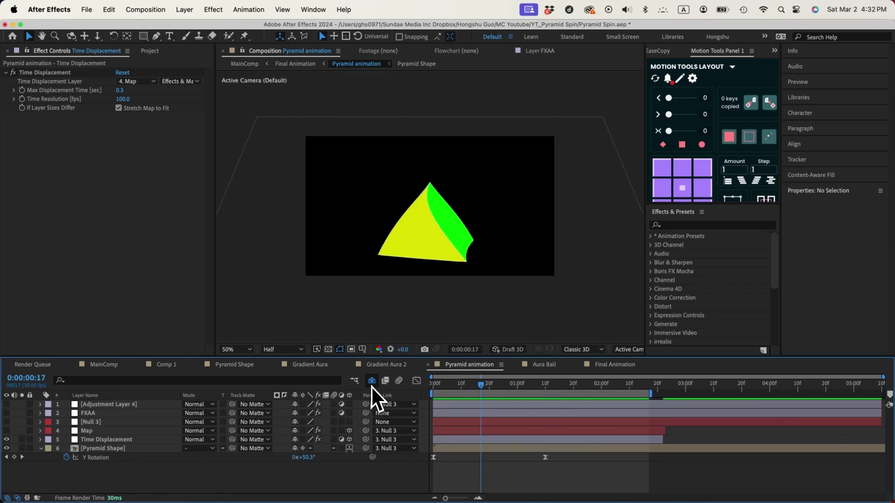
# Reveal the shy layers, open the Gradient Aura composition from its layer, and preview the moving circles.
pyautogui.click(371, 383)
pyautogui.scroll(-3, 122, 449)
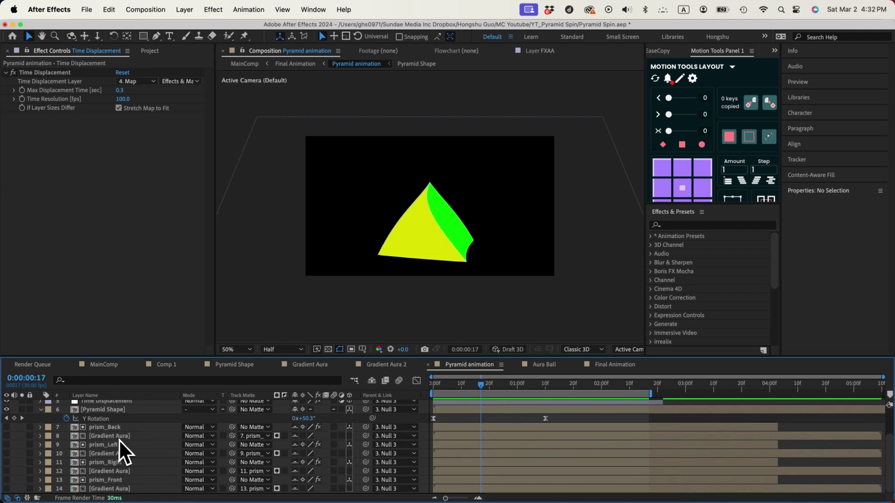
pyautogui.doubleClick(119, 440)
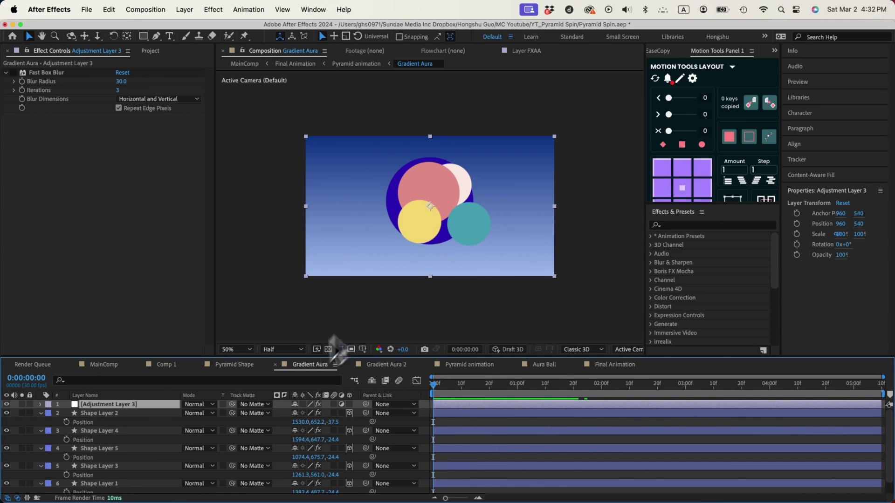
pyautogui.press('space')
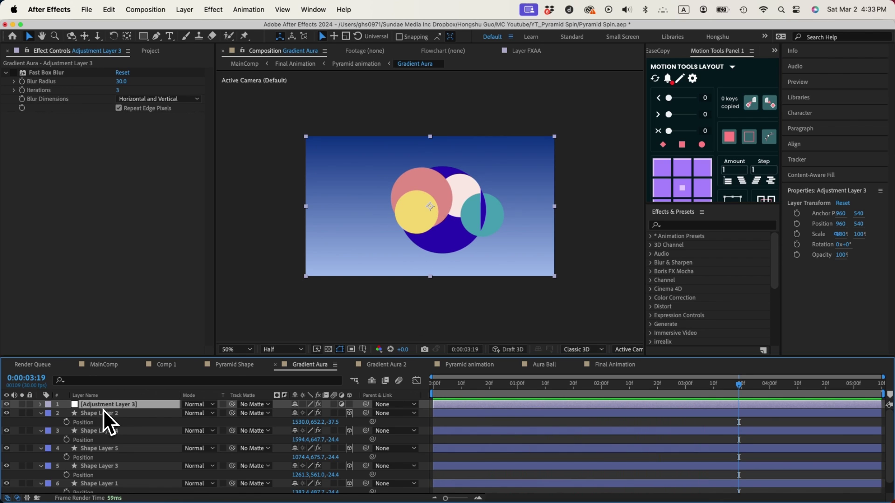
pyautogui.press('space')
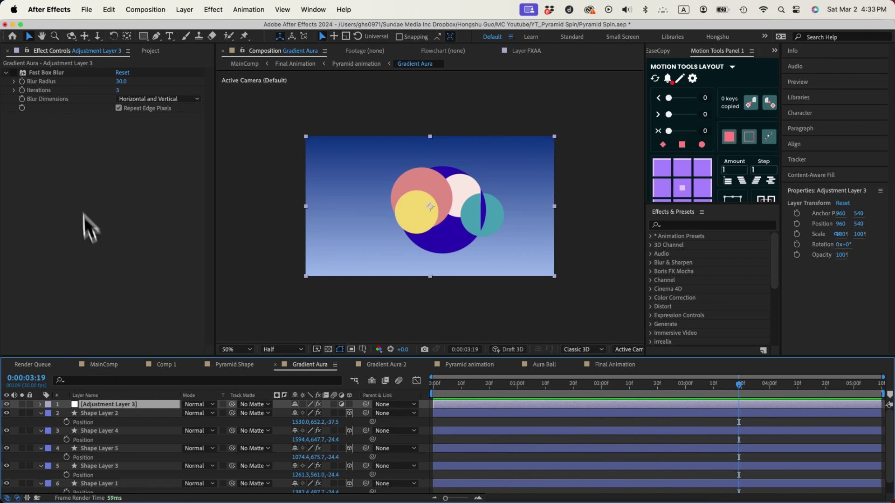
# Enable the Fast Box Blur on Adjustment Layer 3 and preview the blurred circles from the first frame.
pyautogui.click(13, 73)
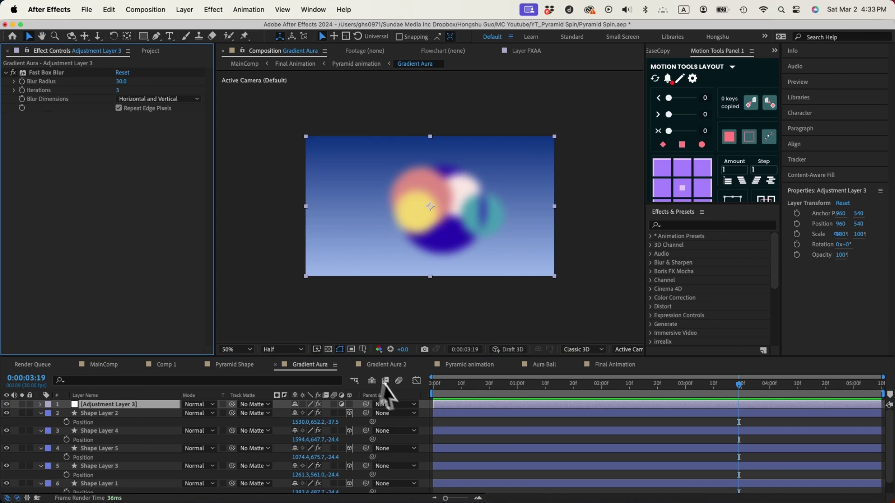
pyautogui.click(408, 387)
pyautogui.press('space')
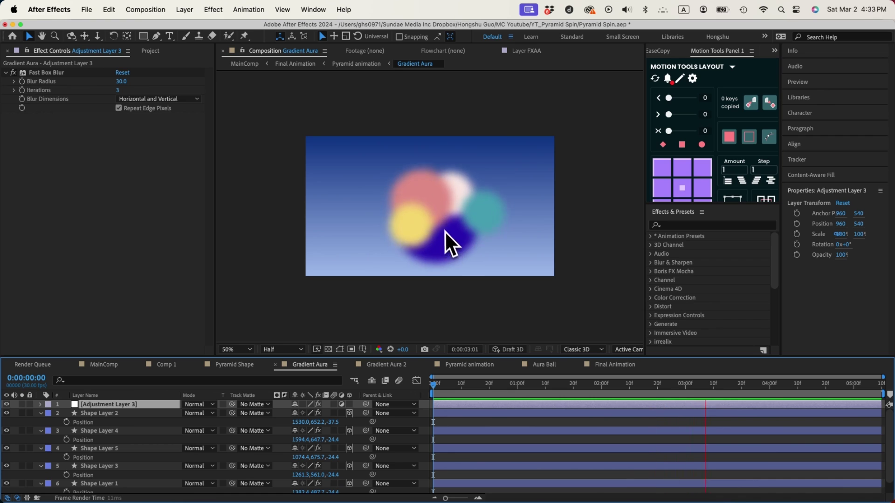
pyautogui.press('space')
# Switch to the Pyramid animation composition, reopen Gradient Aura from layer 10, and replay the blurred circles.
pyautogui.press('Tab')
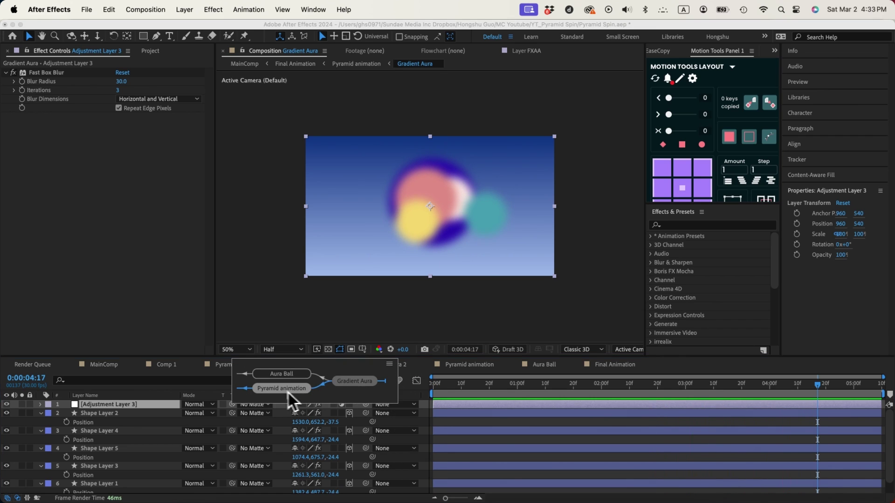
pyautogui.click(283, 391)
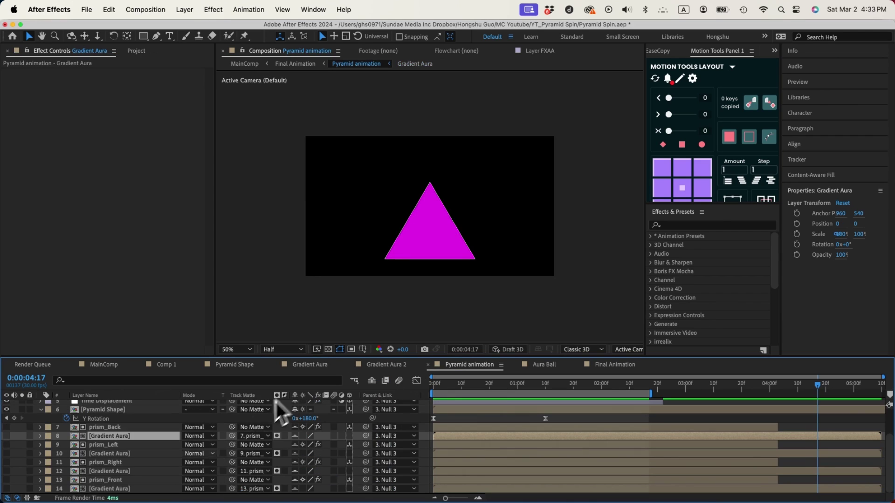
pyautogui.doubleClick(107, 451)
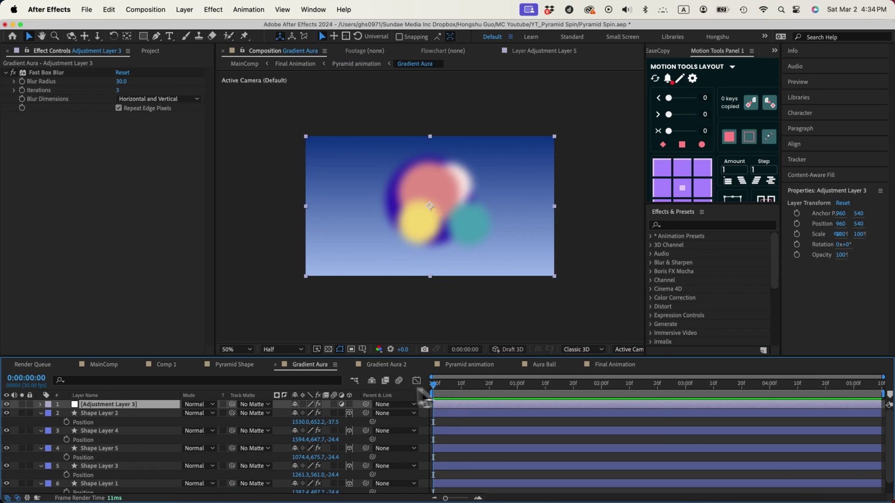
pyautogui.press('space')
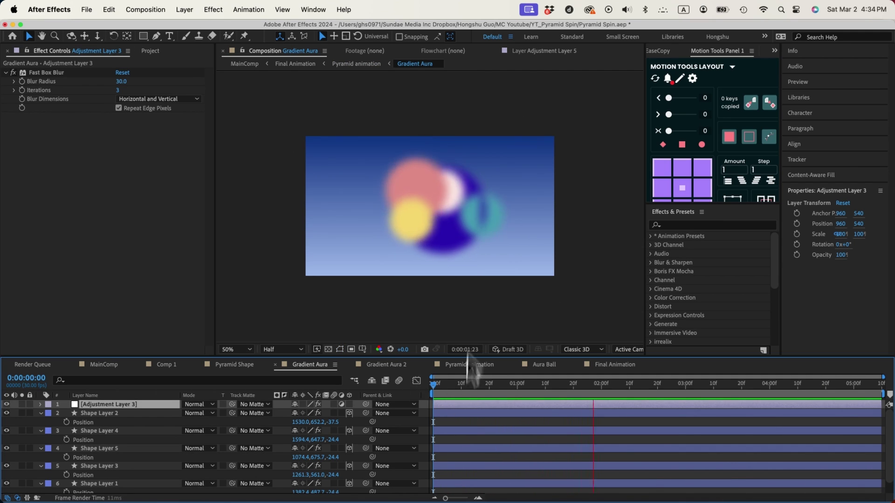
pyautogui.press('space')
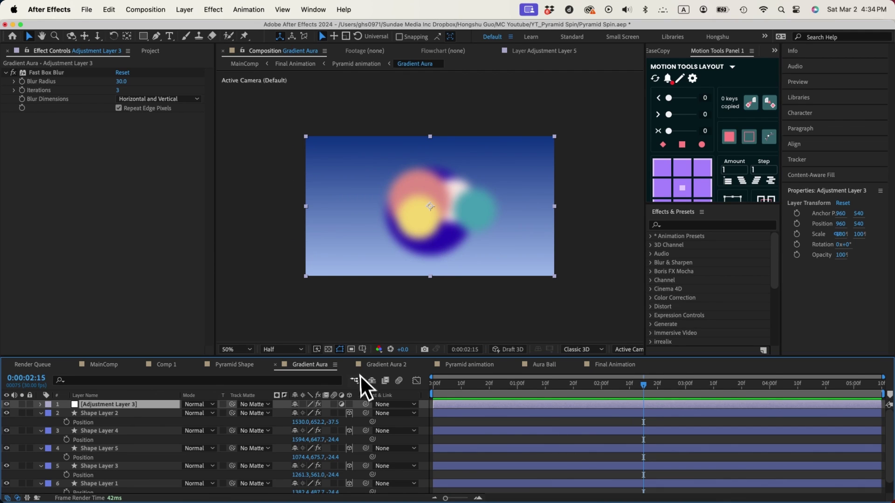
# Return to Pyramid animation and examine the two Linear Color Key effects on Pyramid Shape layer 7, the matte for Gradient Aura layer 8.
pyautogui.press('Tab')
pyautogui.click(290, 390)
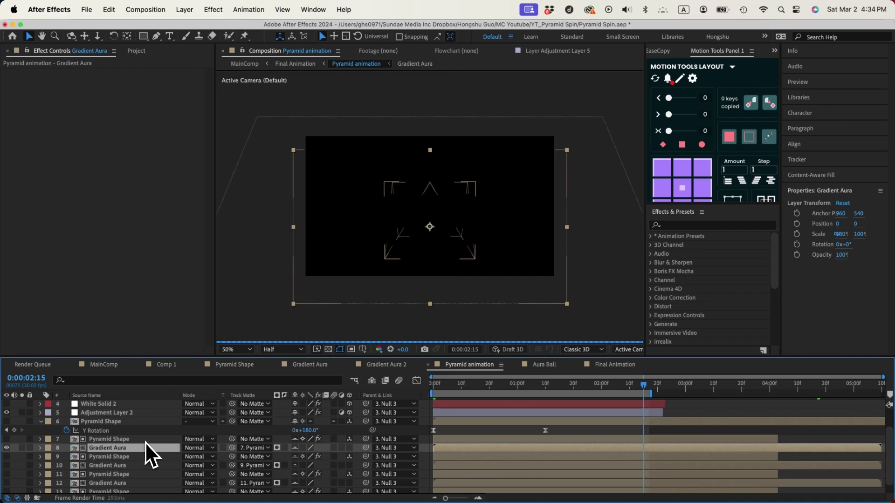
pyautogui.click(105, 441)
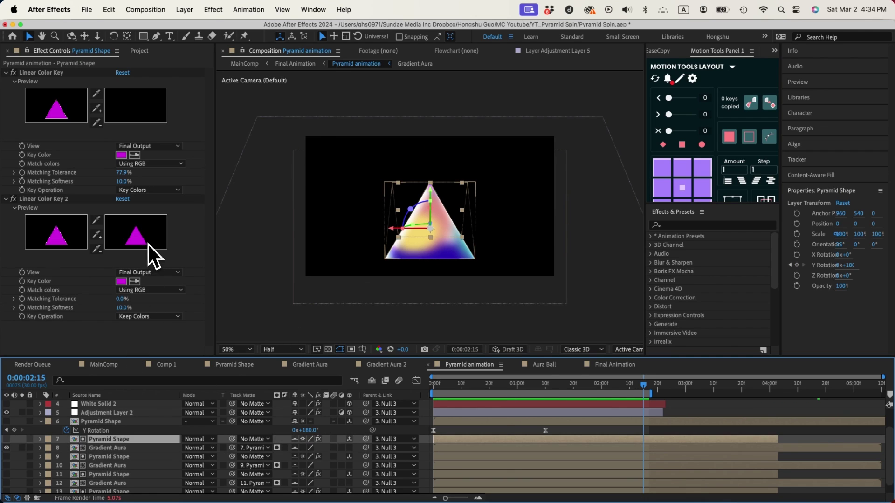
pyautogui.click(101, 449)
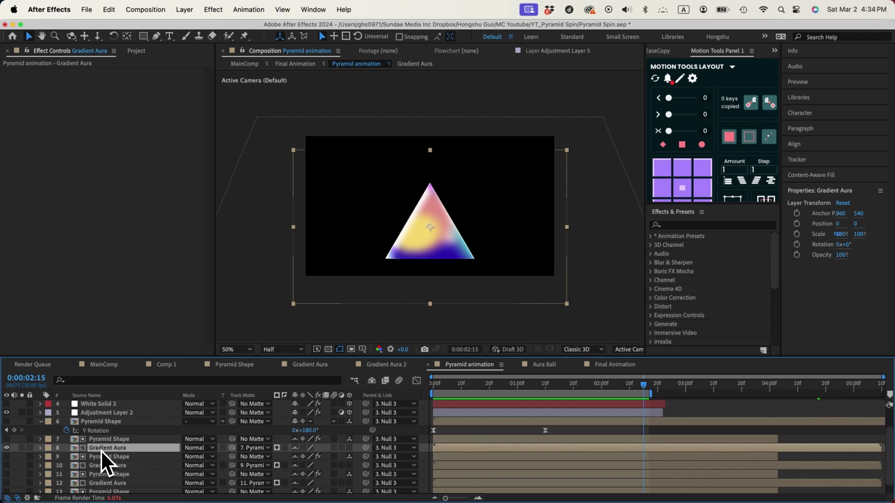
# Make the remaining Gradient Aura layers 10, 12 and 14 visible in Pyramid animation.
pyautogui.click(77, 466)
pyautogui.click(7, 466)
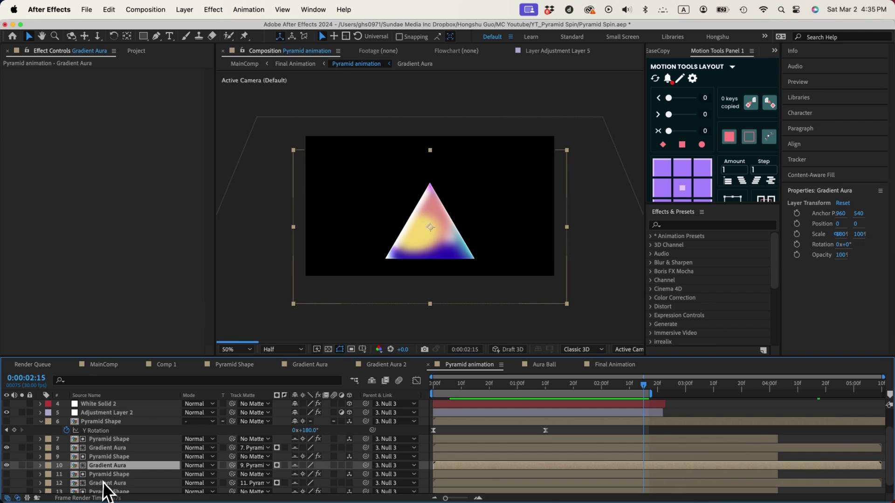
pyautogui.click(103, 483)
pyautogui.click(6, 484)
pyautogui.scroll(-2, 65, 479)
pyautogui.click(107, 488)
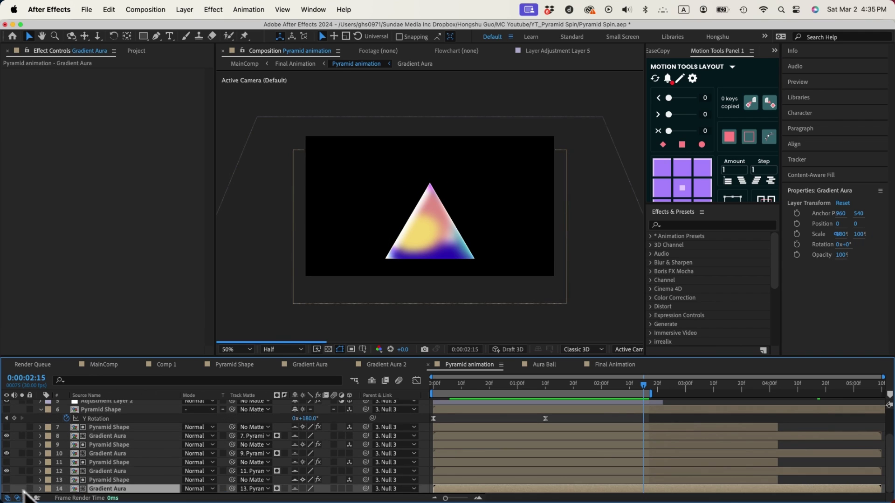
pyautogui.click(6, 489)
pyautogui.scroll(5, 70, 475)
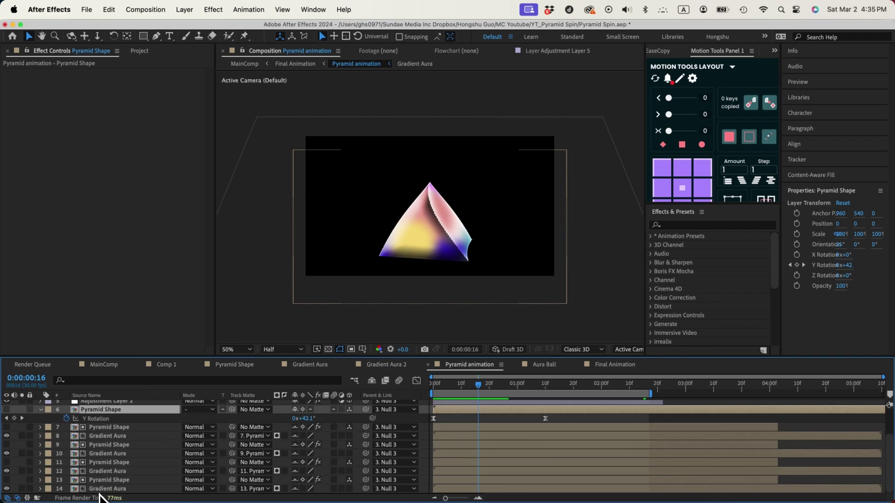
# Isolate Gradient Aura layer 14 to check its single face, restore all layers, and preview the full pyramid spin.
pyautogui.click(22, 489)
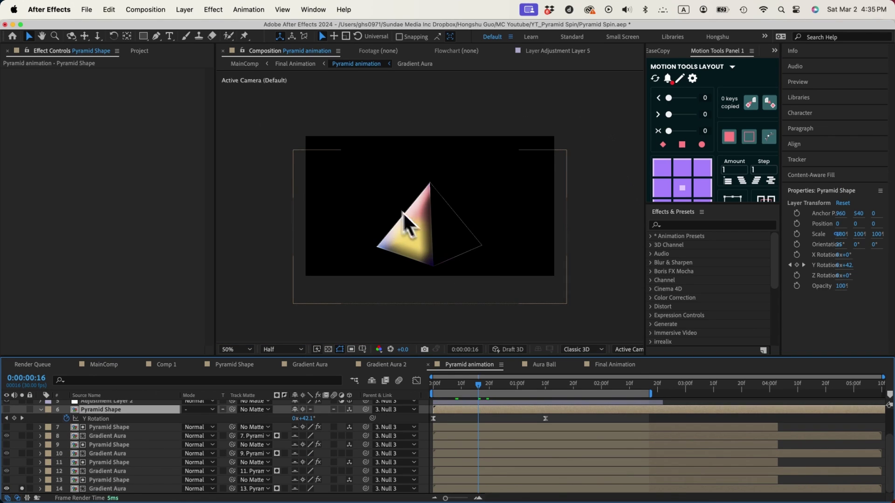
pyautogui.click(22, 488)
pyautogui.press('space')
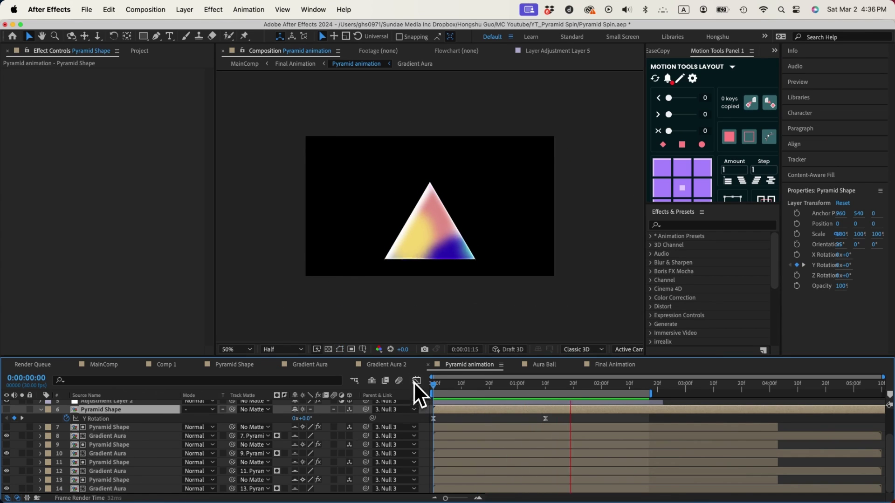
pyautogui.press('space')
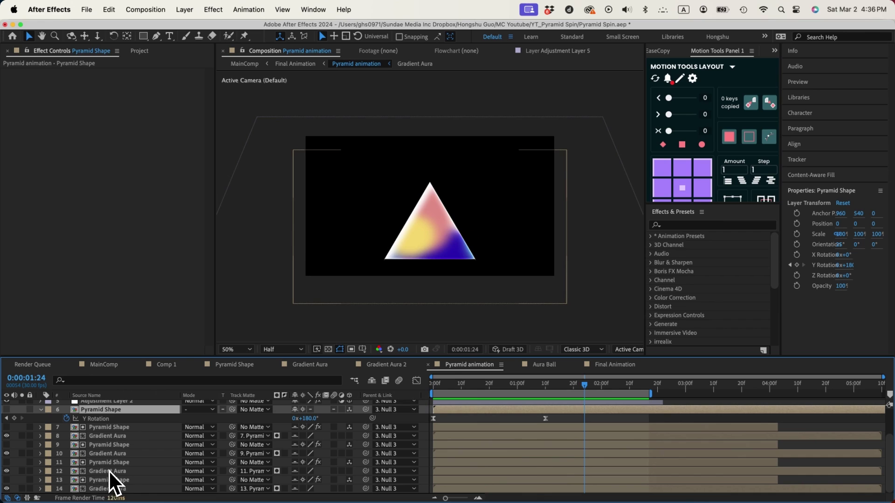
# Expand the Layer Styles of Gradient Aura layer 14 and enable its Inner Shadow.
pyautogui.click(40, 489)
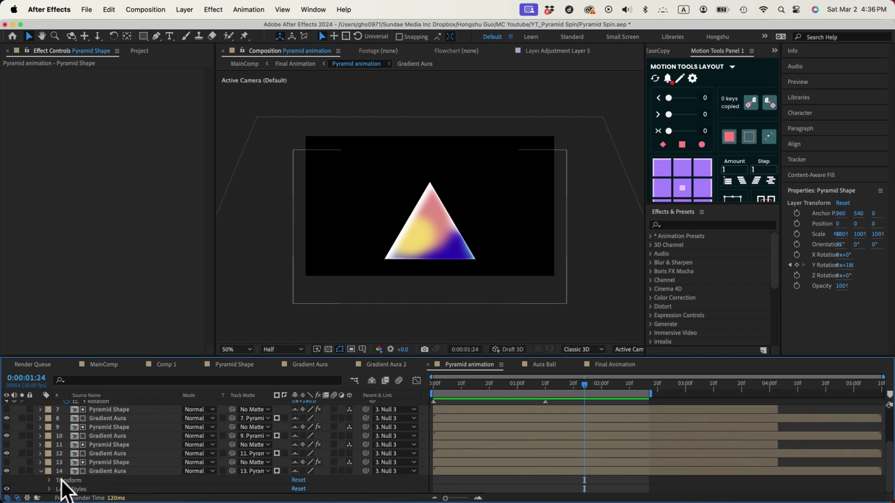
pyautogui.click(49, 489)
pyautogui.click(108, 438)
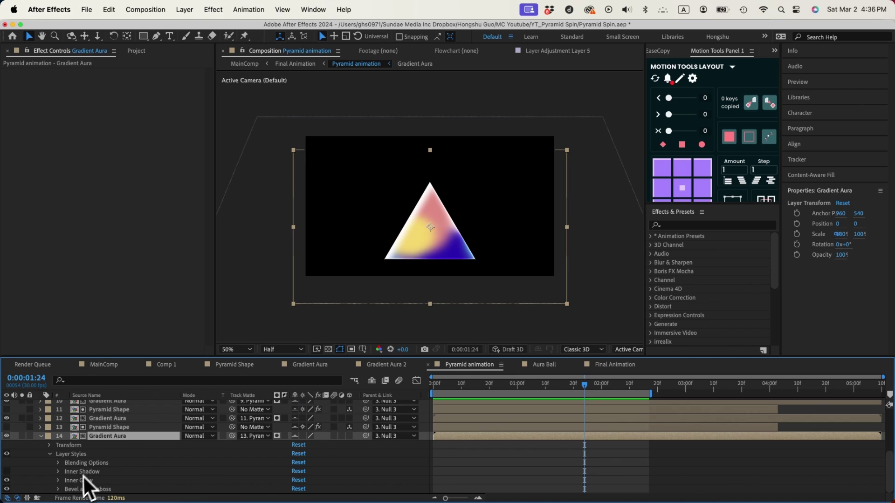
pyautogui.click(4, 476)
pyautogui.click(6, 473)
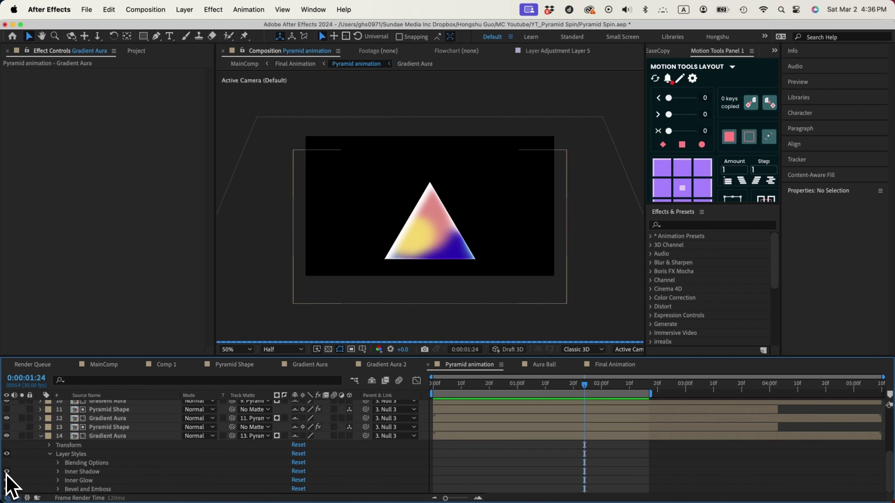
# Examine the Inner Shadow, Inner Glow and Bevel and Emboss settings of Gradient Aura layer 14, then collapse the layer.
pyautogui.click(58, 472)
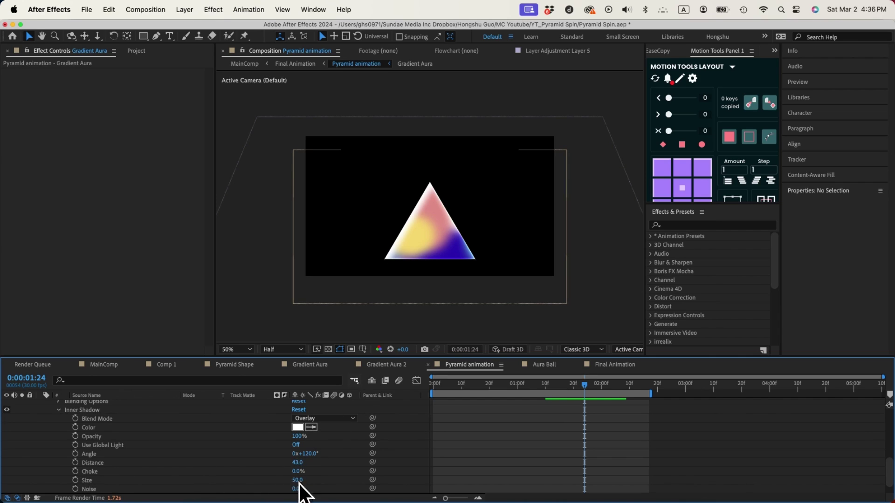
pyautogui.scroll(-1, 243, 487)
pyautogui.click(58, 481)
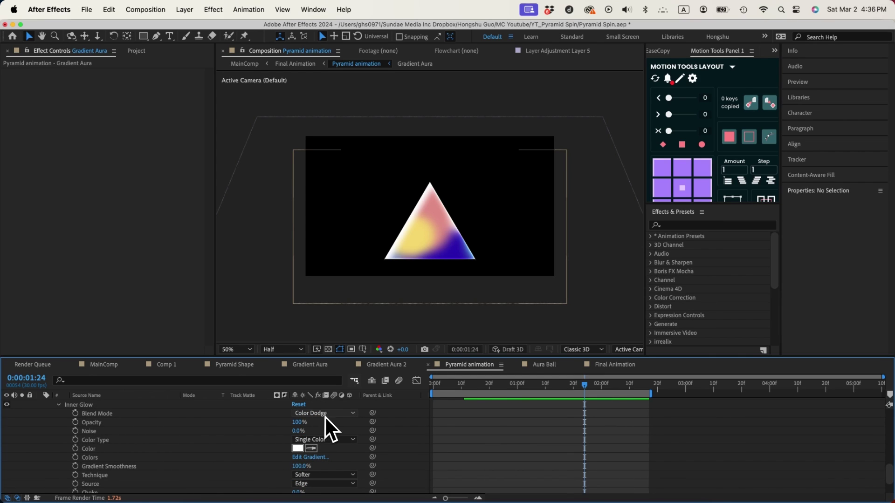
pyautogui.scroll(-3, 311, 471)
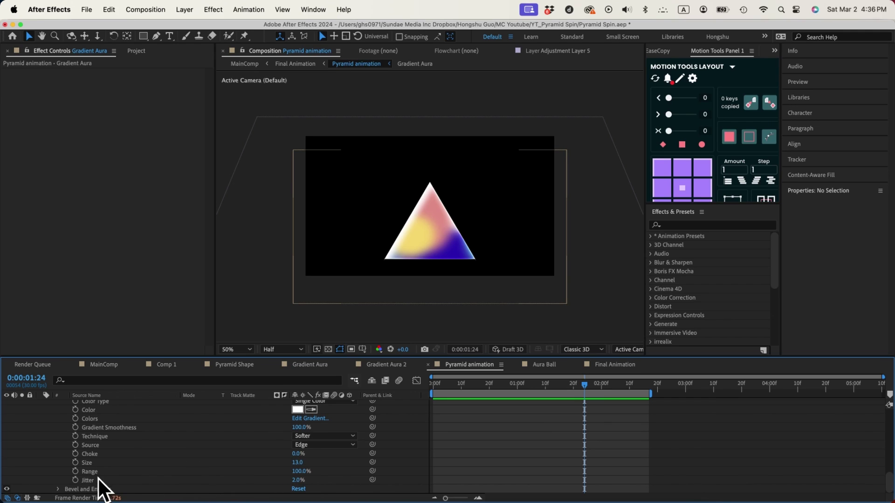
pyautogui.click(57, 489)
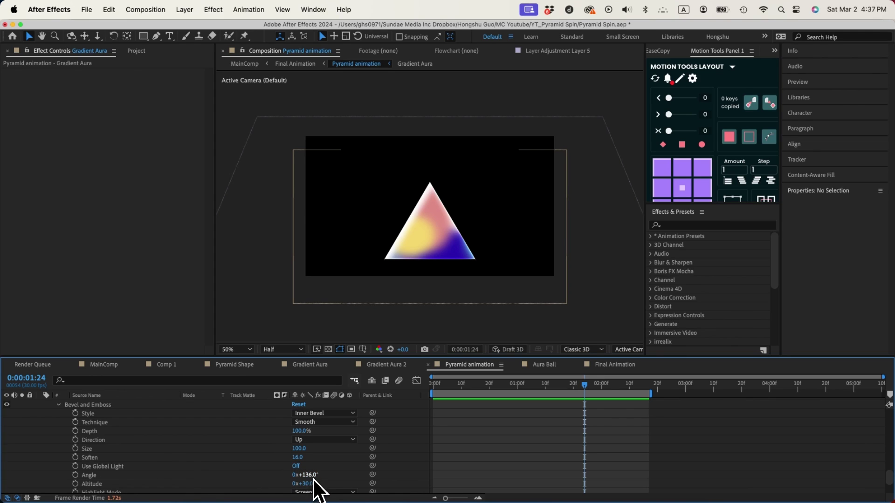
pyautogui.scroll(-3, 326, 475)
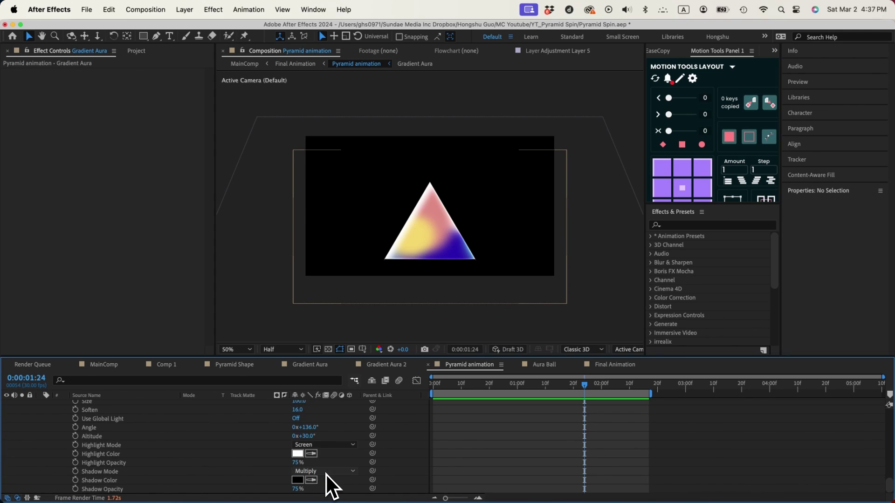
pyautogui.scroll(5, 326, 475)
pyautogui.scroll(5, 85, 437)
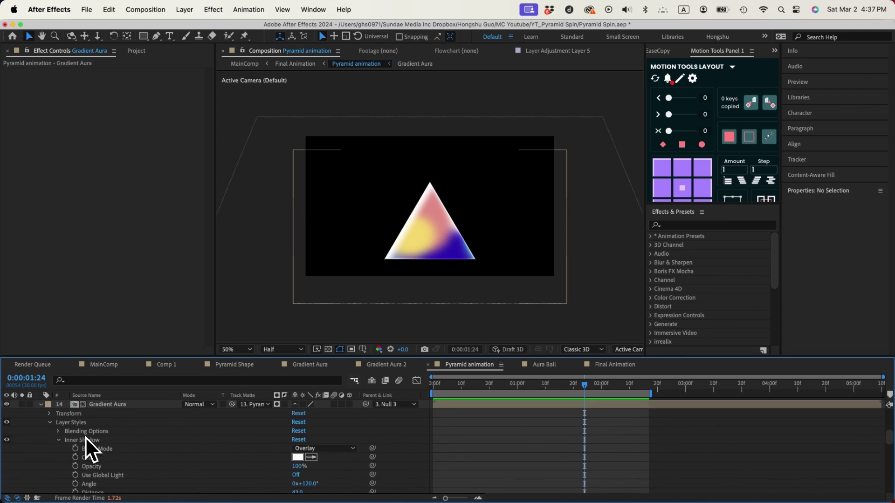
pyautogui.scroll(2, 85, 437)
pyautogui.click(41, 439)
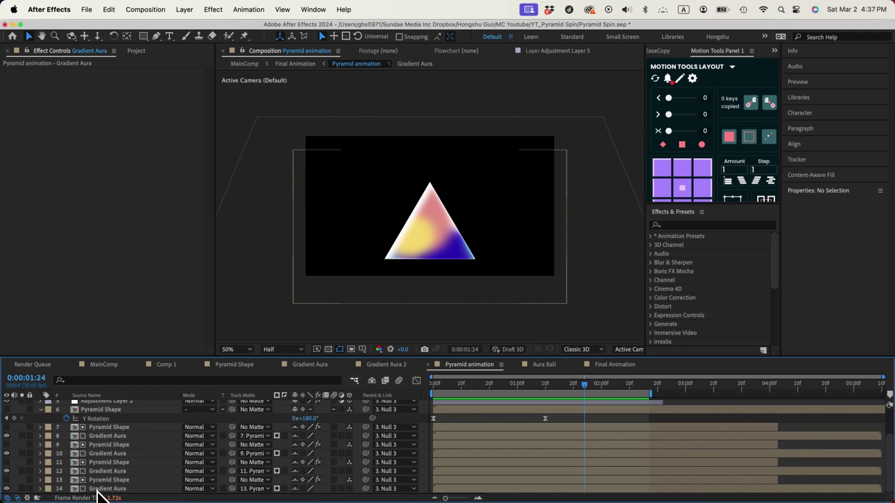
# Go through the Gradient Aura layers 14, 12, 10 and 8 and preview the styled pyramid animation.
pyautogui.click(105, 489)
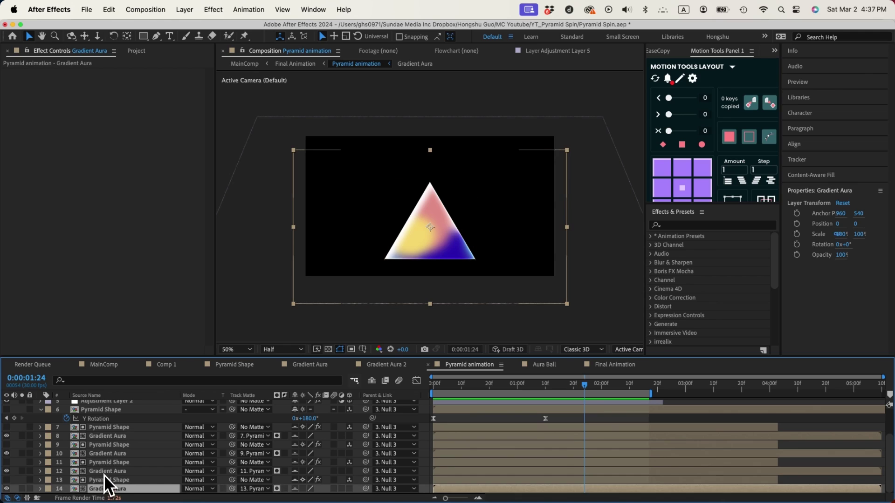
pyautogui.click(104, 471)
pyautogui.click(104, 453)
pyautogui.click(116, 437)
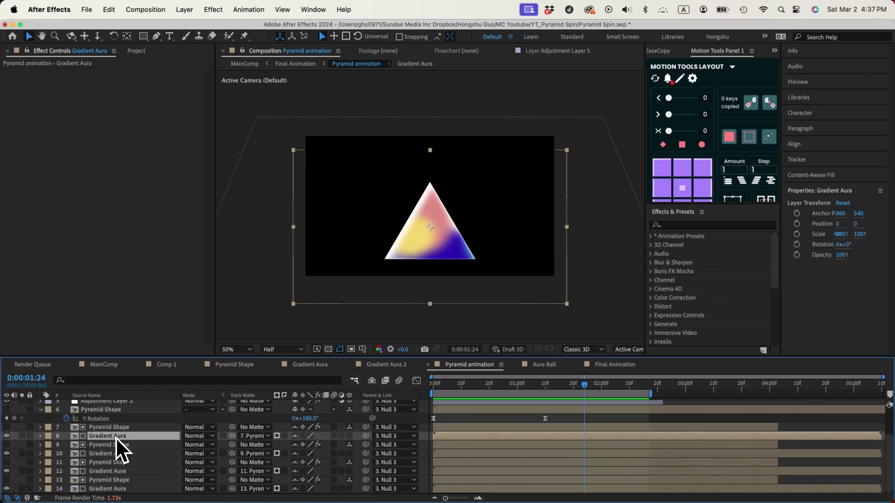
pyautogui.click(442, 387)
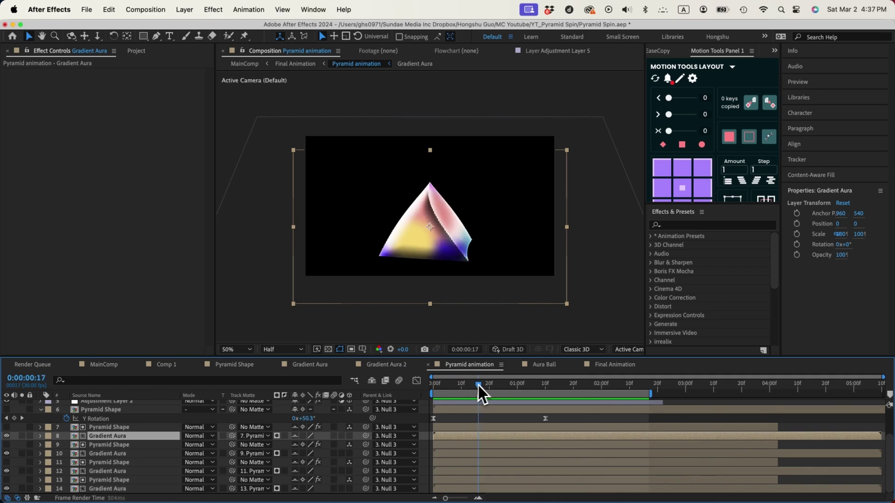
pyautogui.press('space')
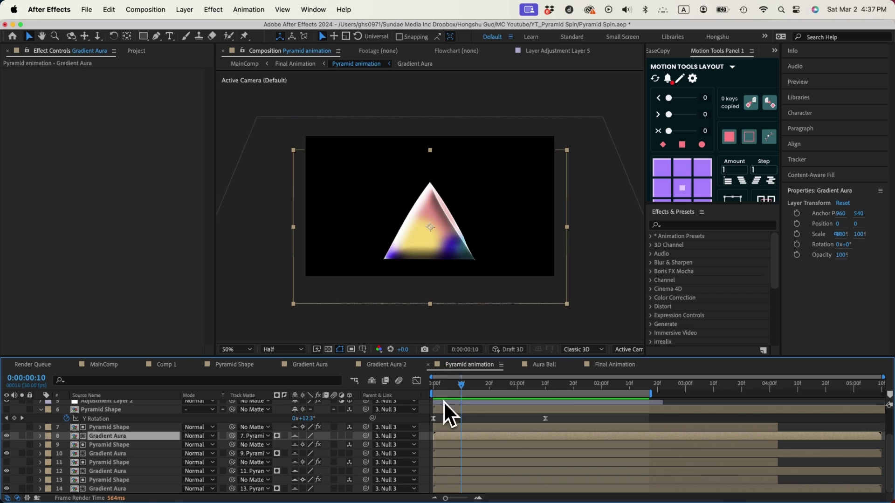
pyautogui.press('space')
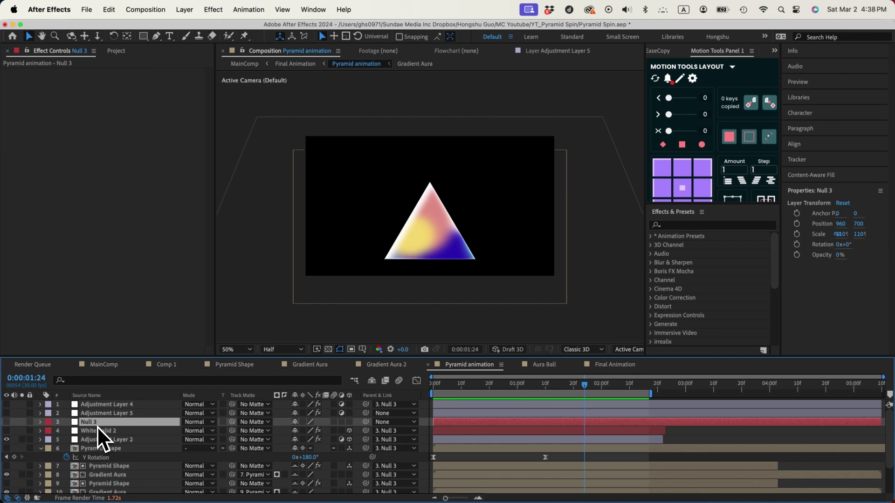
# Make Adjustment Layer 4 visible, enable its Curves effect, and check the contrast at frame 10.
pyautogui.click(101, 414)
pyautogui.press('super+Up')
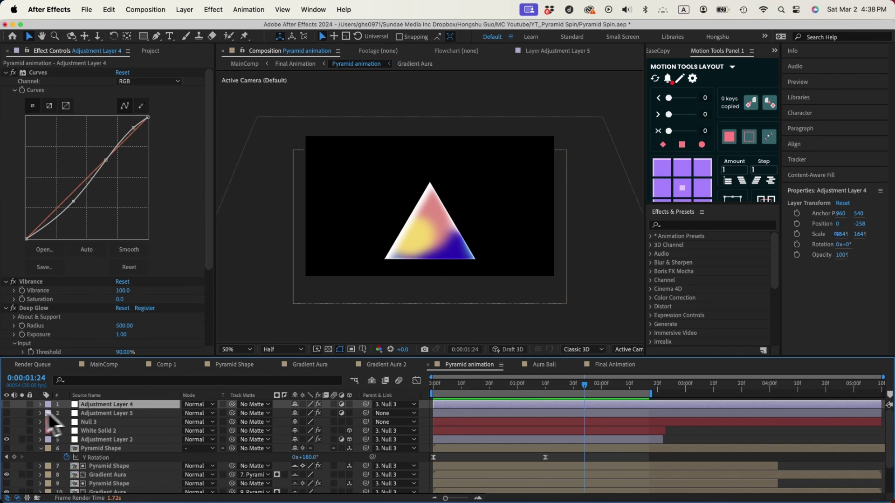
pyautogui.click(7, 404)
pyautogui.moveTo(468, 383); pyautogui.dragTo(440, 387)
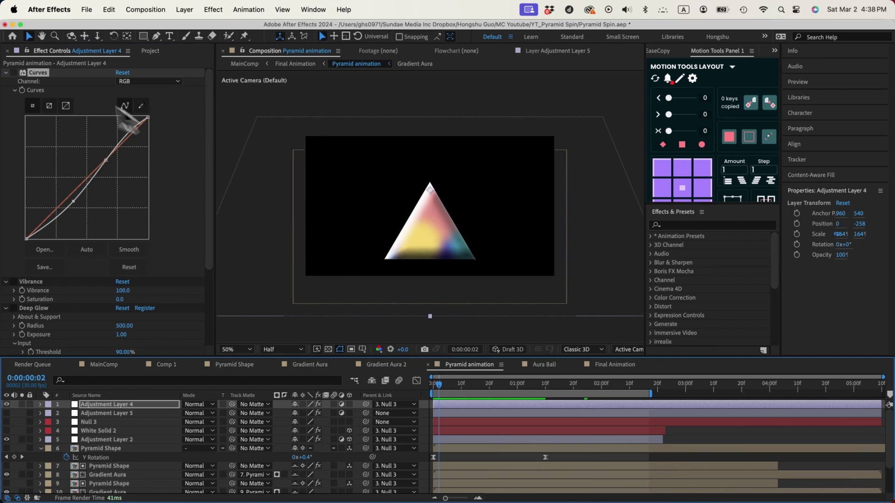
pyautogui.click(14, 73)
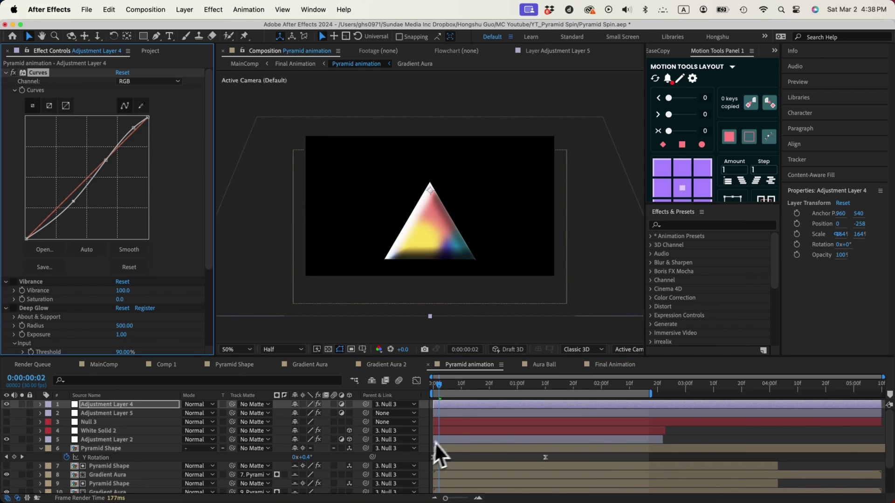
pyautogui.moveTo(445, 384); pyautogui.dragTo(461, 384)
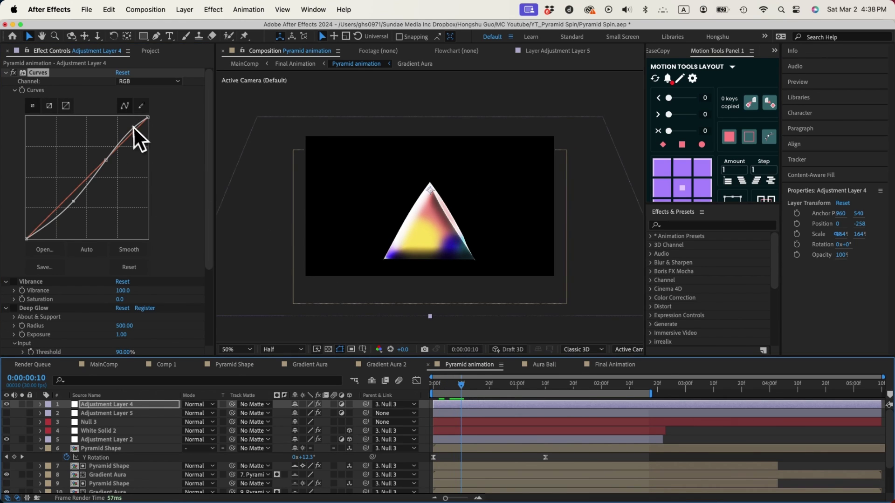
# Enable the Vibrance and Deep Glow effects on Adjustment Layer 4 and preview the glowing pyramid.
pyautogui.click(13, 282)
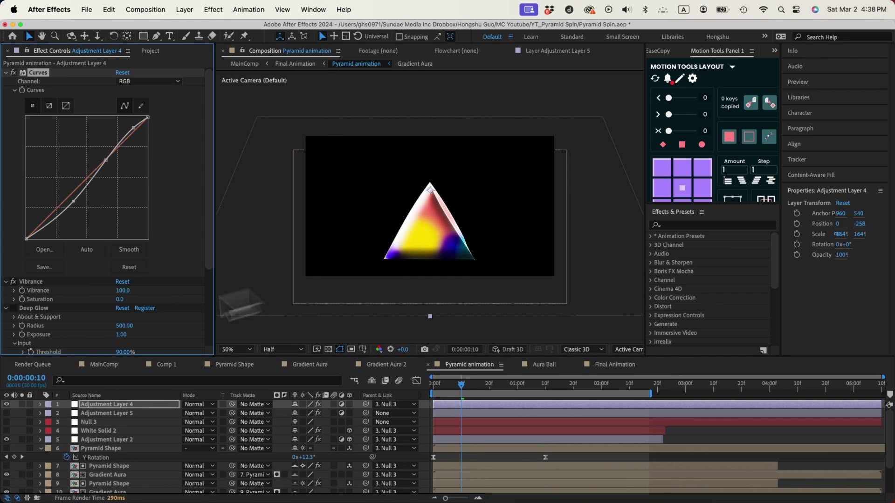
pyautogui.click(14, 309)
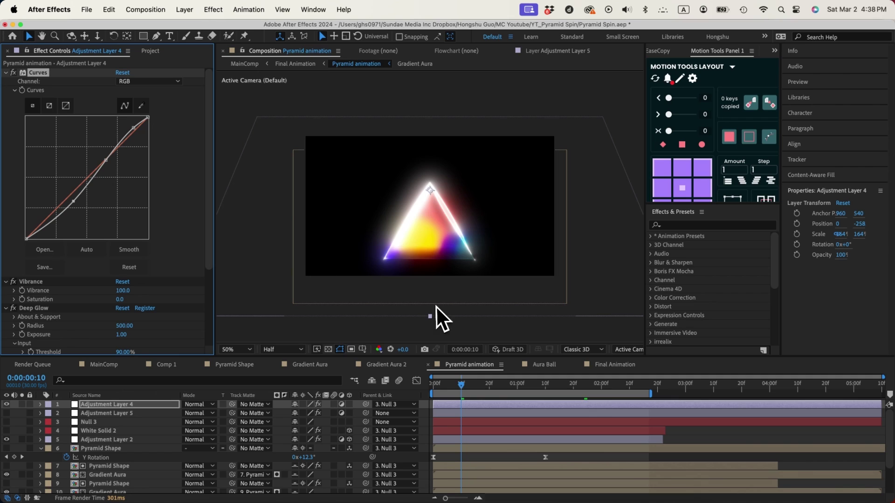
pyautogui.moveTo(459, 385); pyautogui.dragTo(489, 385)
pyautogui.press('space')
pyautogui.press('space')
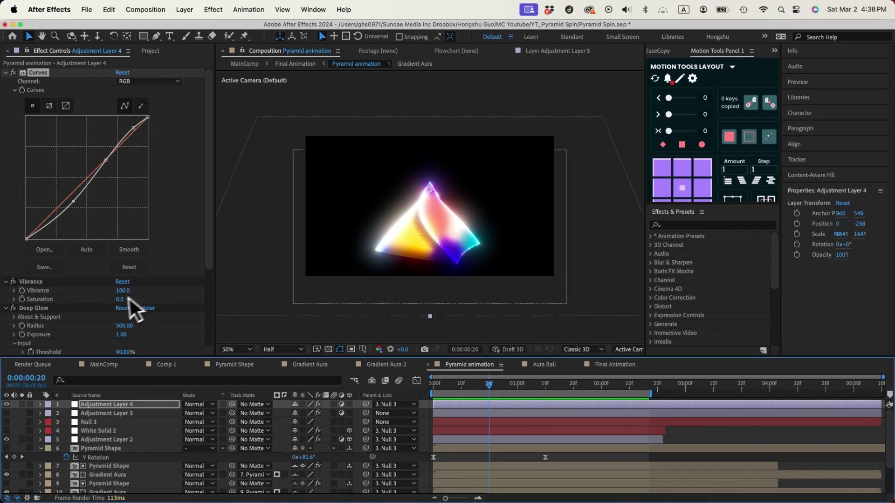
pyautogui.press('Home')
pyautogui.press('space')
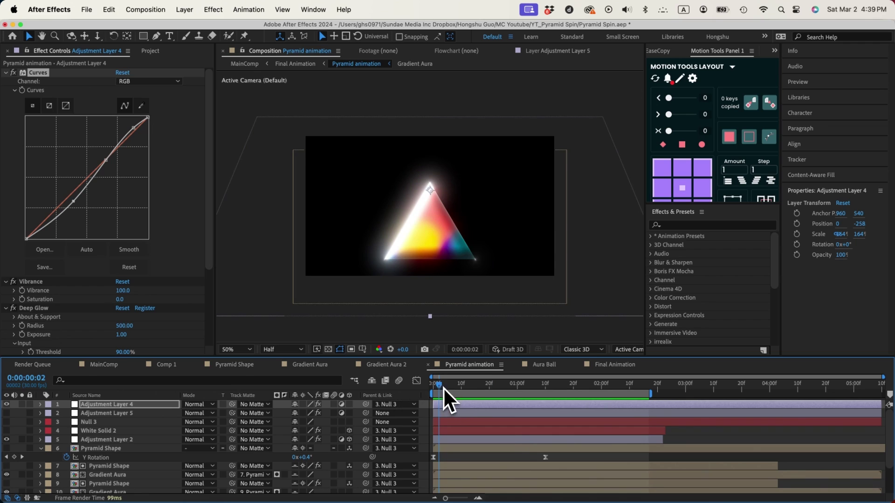
# View the twisted pyramid at 0:00:00:22 at 100% and make Adjustment Layer 5 visible.
pyautogui.moveTo(443, 391); pyautogui.dragTo(500, 392)
pyautogui.press('/')
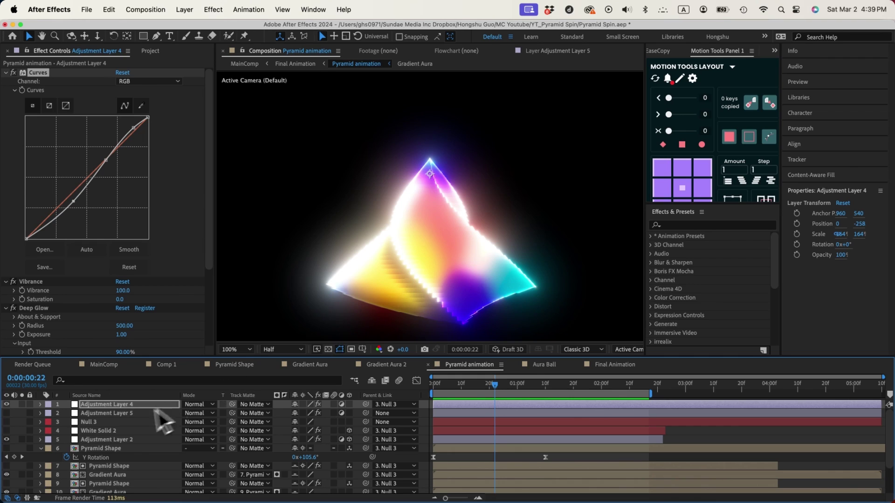
pyautogui.click(154, 413)
pyautogui.click(6, 413)
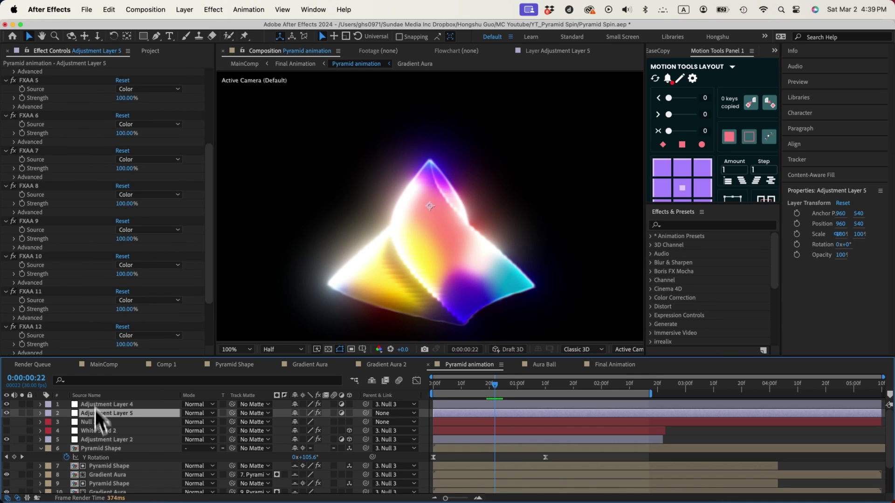
# Examine the stacked FXAA effects on Adjustment Layer 5 and compare the pyramid's edges with the layer off and on.
pyautogui.scroll(-10, 41, 256)
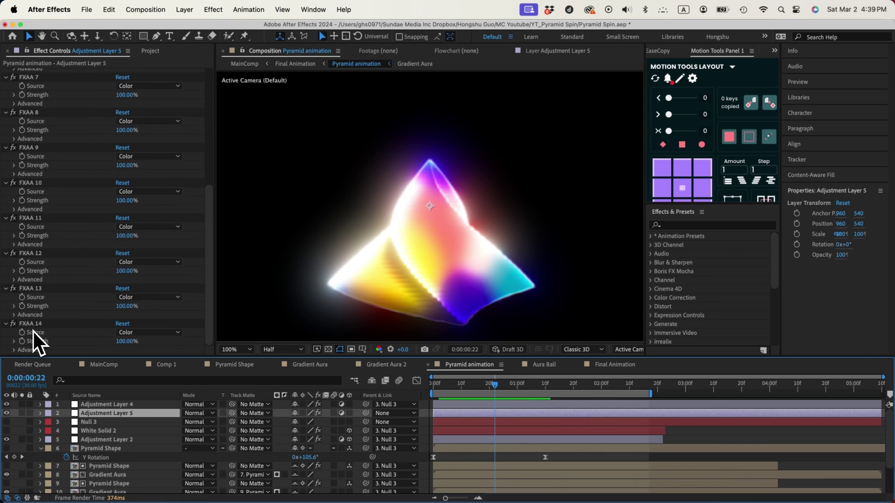
pyautogui.scroll(10, 45, 329)
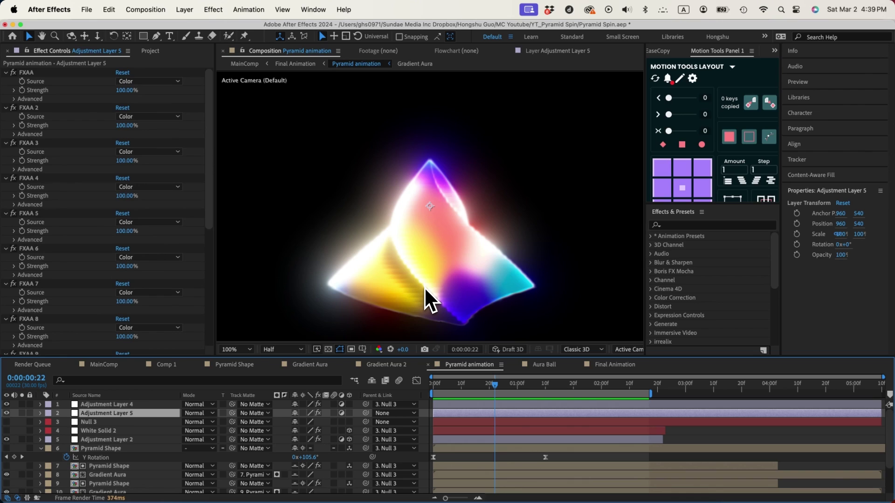
pyautogui.click(6, 413)
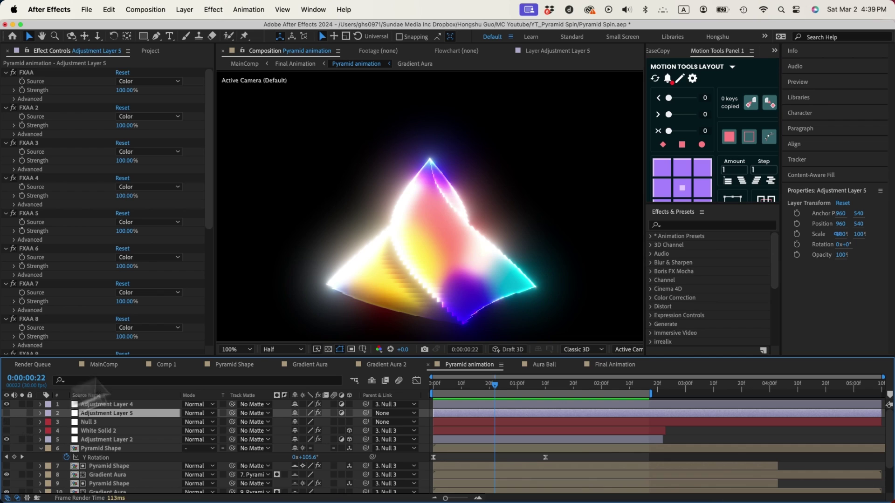
pyautogui.click(6, 413)
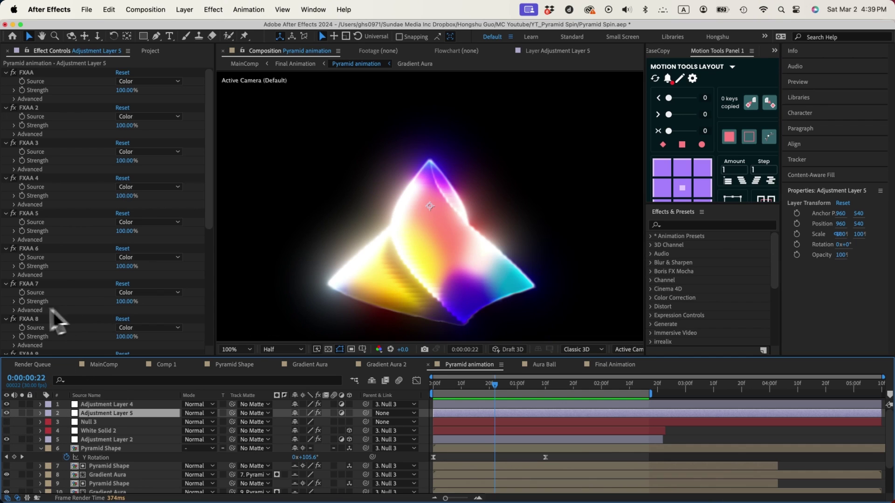
# Review the remaining FXAA effects on Adjustment Layer 5 and preview the Pyramid animation composition from its first frame.
pyautogui.scroll(-5, 28, 321)
pyautogui.scroll(-3, 28, 322)
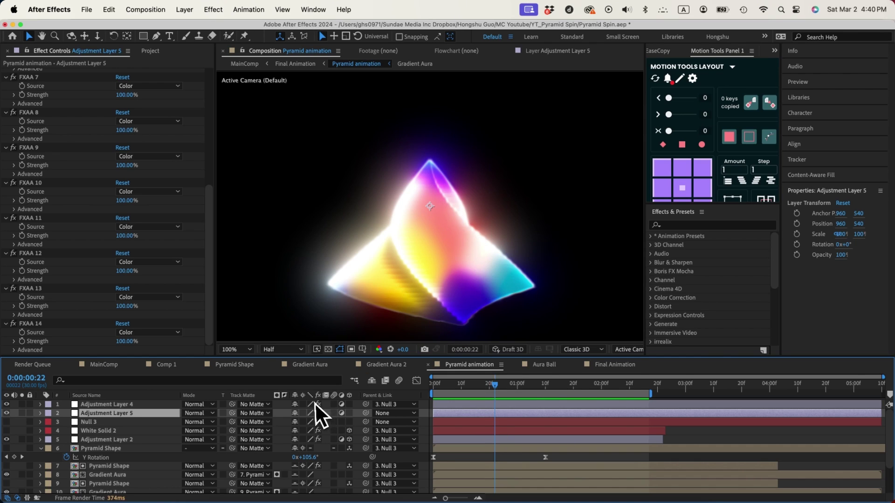
pyautogui.click(107, 422)
pyautogui.moveTo(495, 386); pyautogui.dragTo(415, 390)
pyautogui.press('space')
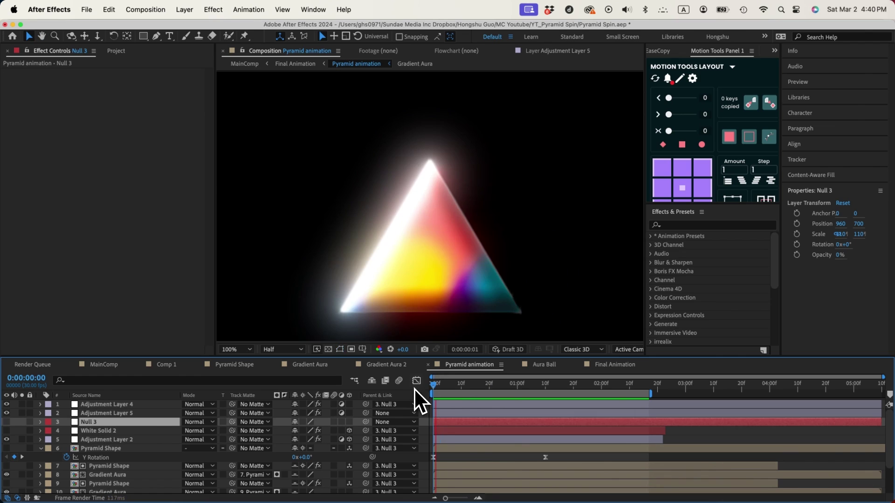
pyautogui.press('space')
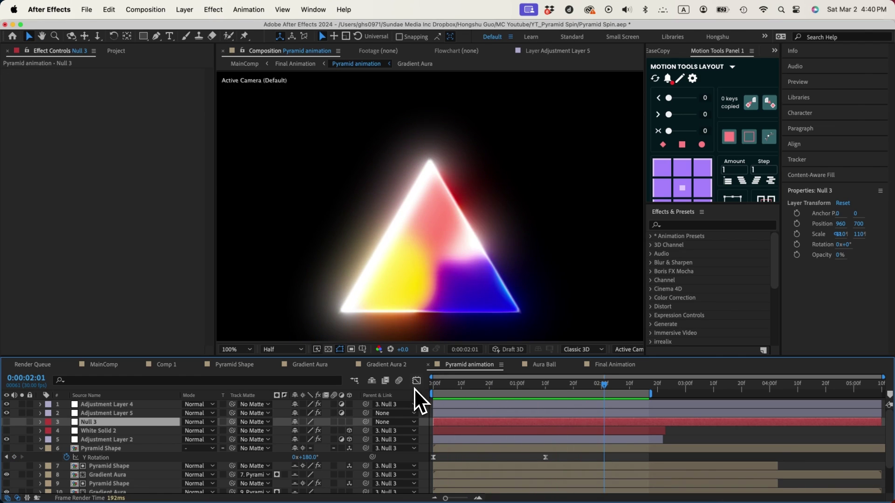
# Open the Final Animation composition and play it from the beginning.
pyautogui.press('Tab')
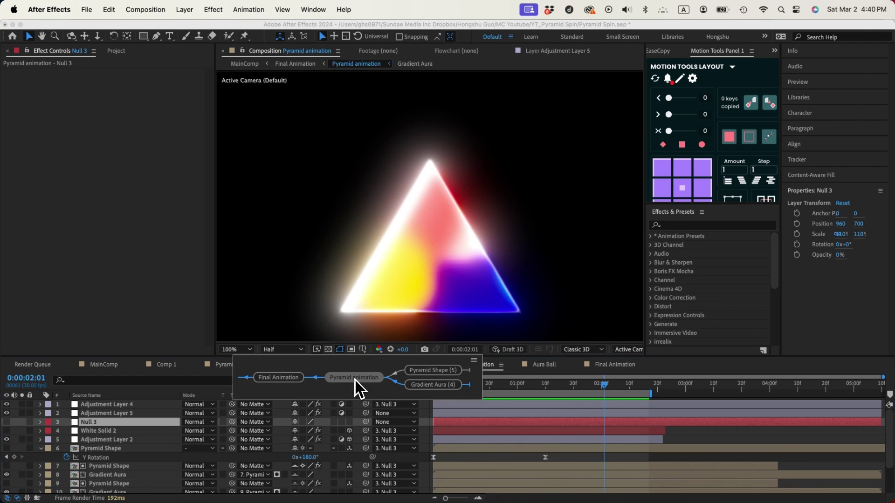
pyautogui.click(296, 382)
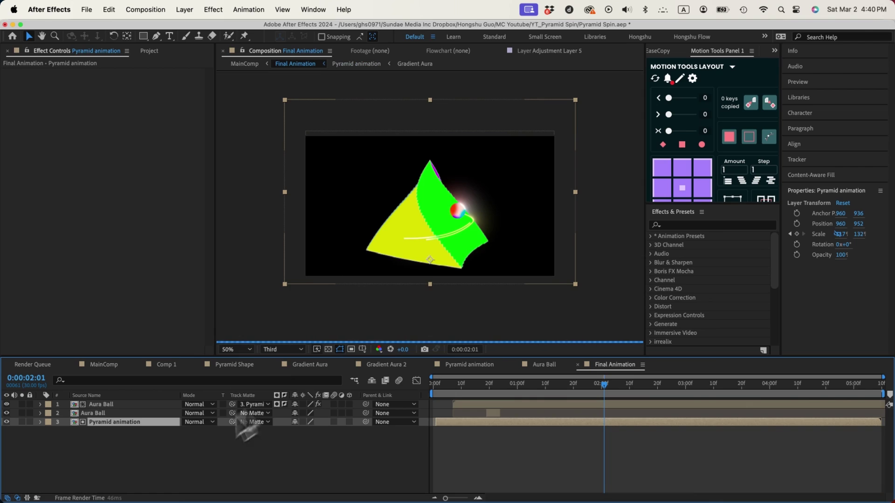
pyautogui.click(436, 384)
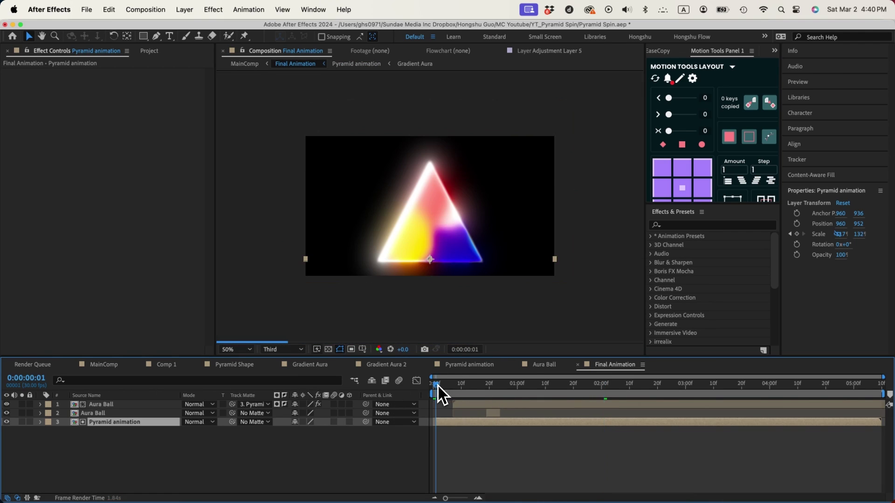
pyautogui.press('space')
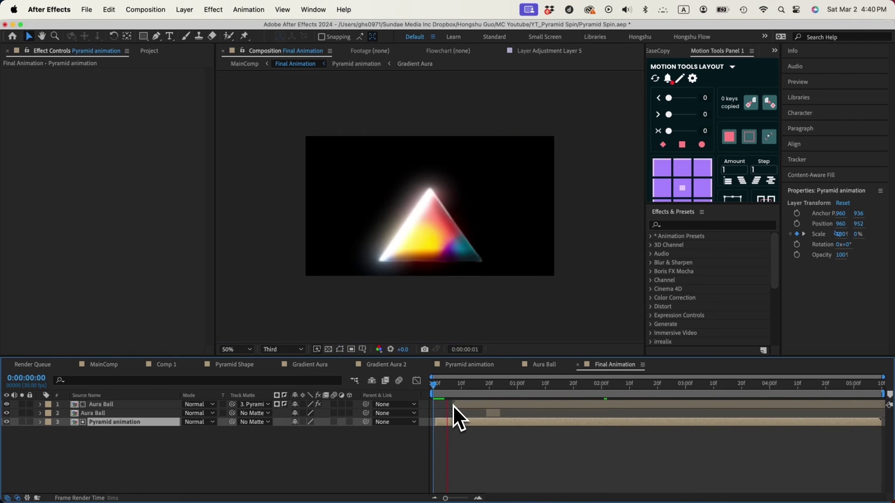
pyautogui.press('space')
# Reveal the Pyramid animation layer's Scale keyframes, replay the scale-up from the first frame, and select the lower Aura Ball layer.
pyautogui.press('s')
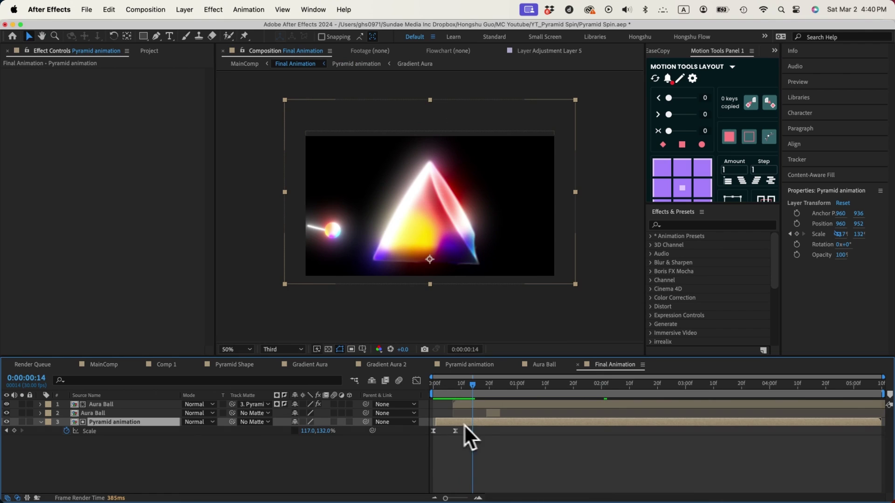
pyautogui.moveTo(431, 386)
pyautogui.mouseDown()
pyautogui.moveTo(515, 388)
pyautogui.moveTo(424, 395)
pyautogui.mouseUp()
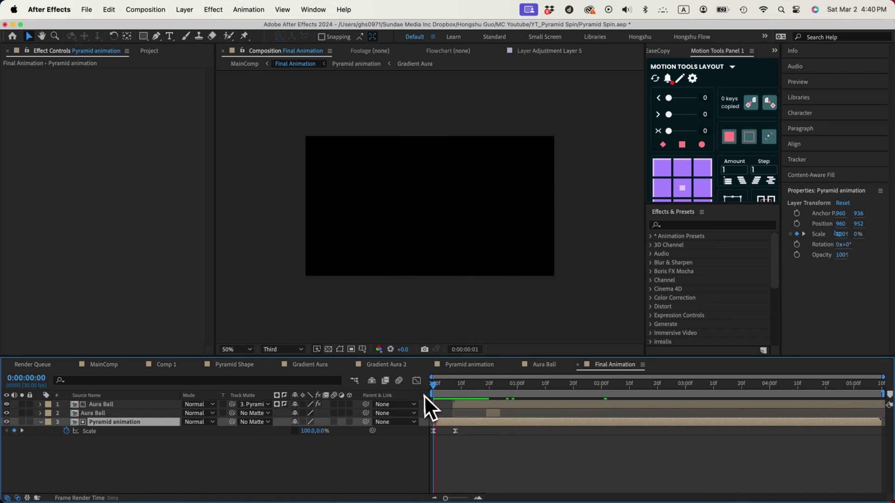
pyautogui.press('space')
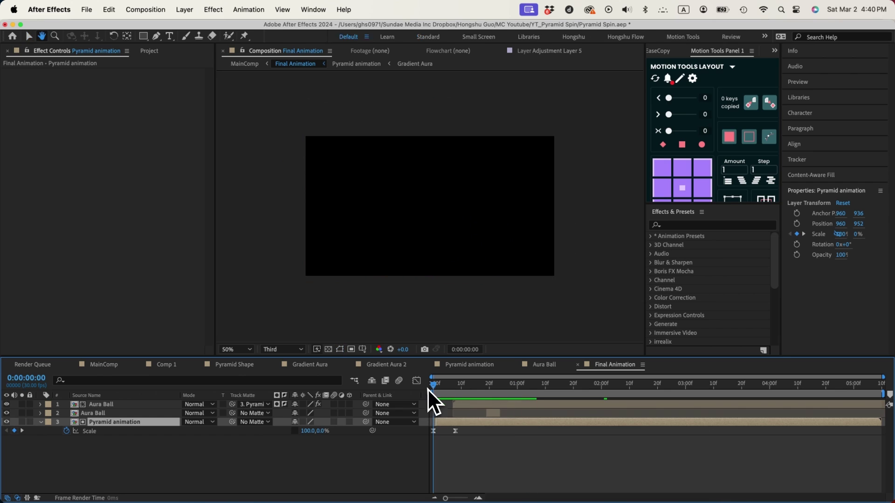
pyautogui.press('super+Up')
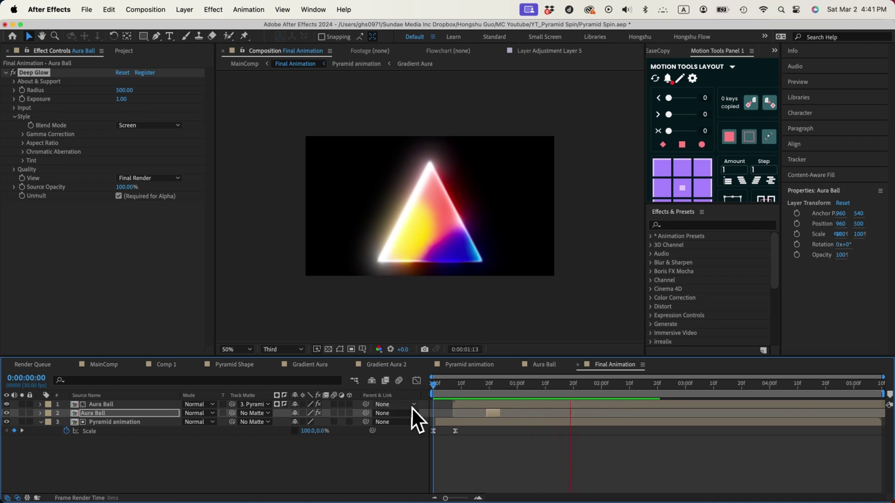
pyautogui.press('space')
# Open the MainComp composition that contains Final Animation and clear the layer selection.
pyautogui.click(355, 381)
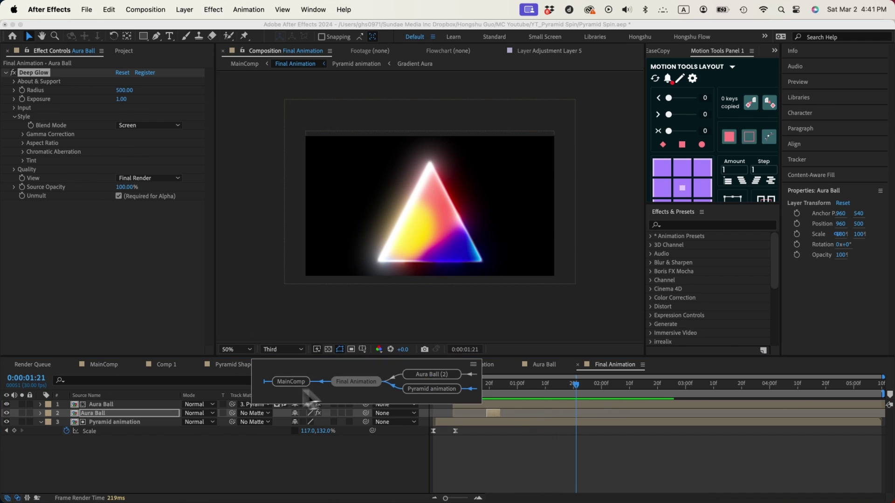
pyautogui.click(290, 386)
pyautogui.click(110, 458)
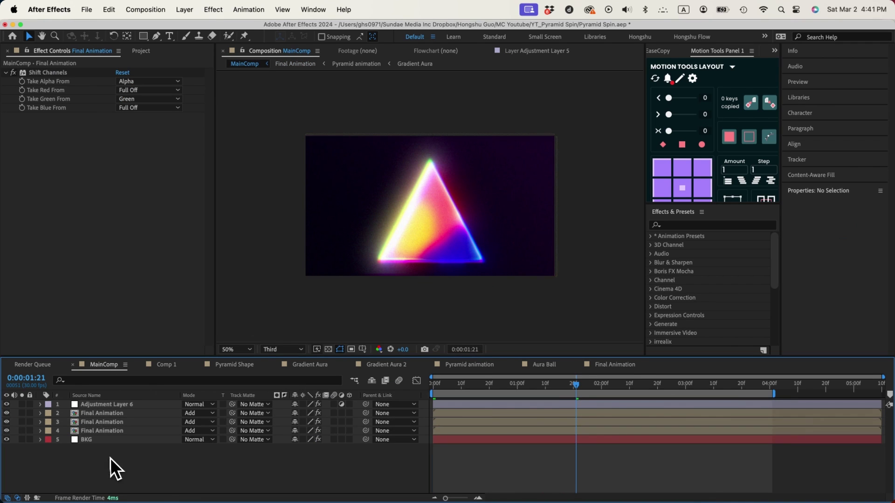
# Compare the Shift Channels settings on the three Final Animation layers in MainComp.
pyautogui.click(102, 434)
pyautogui.click(104, 424)
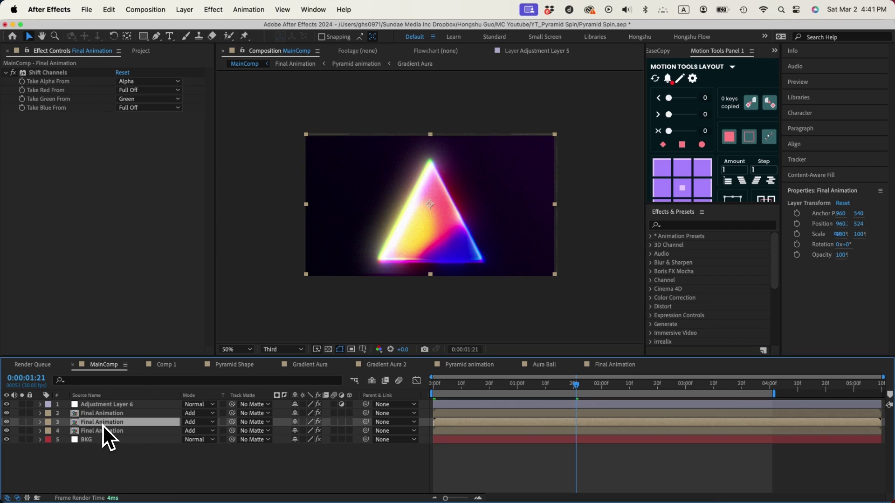
pyautogui.click(99, 417)
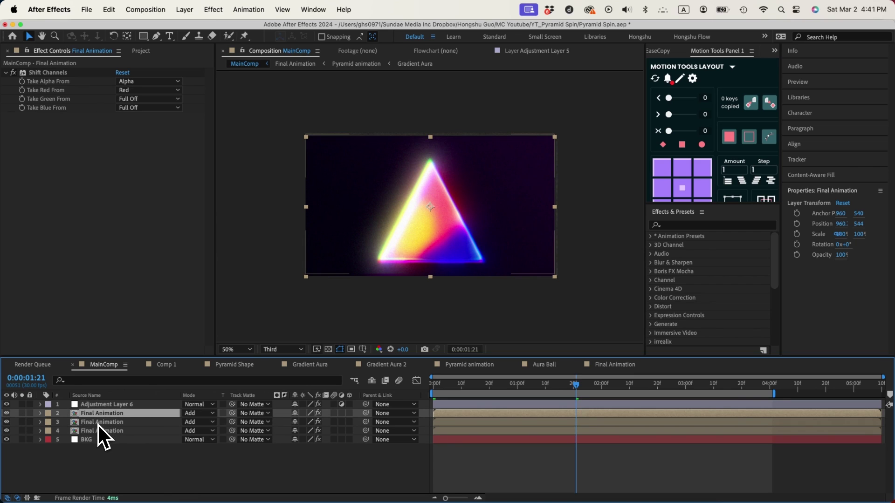
pyautogui.click(97, 423)
pyautogui.click(97, 433)
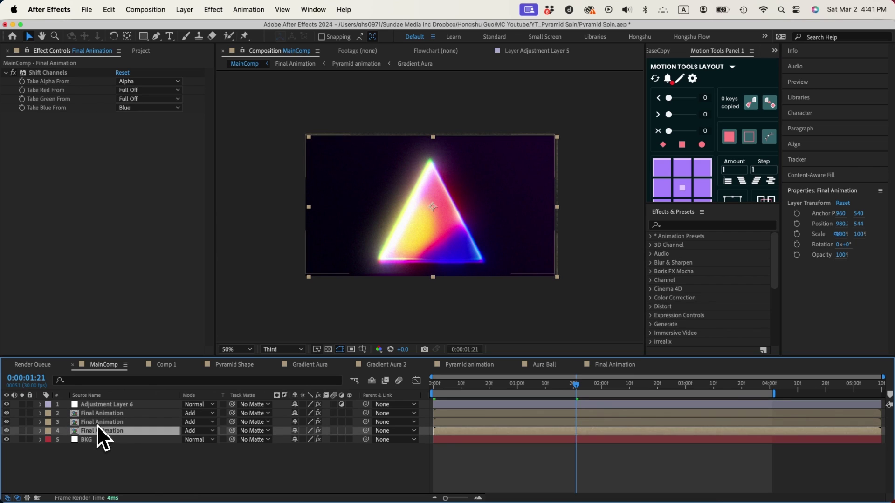
pyautogui.click(99, 415)
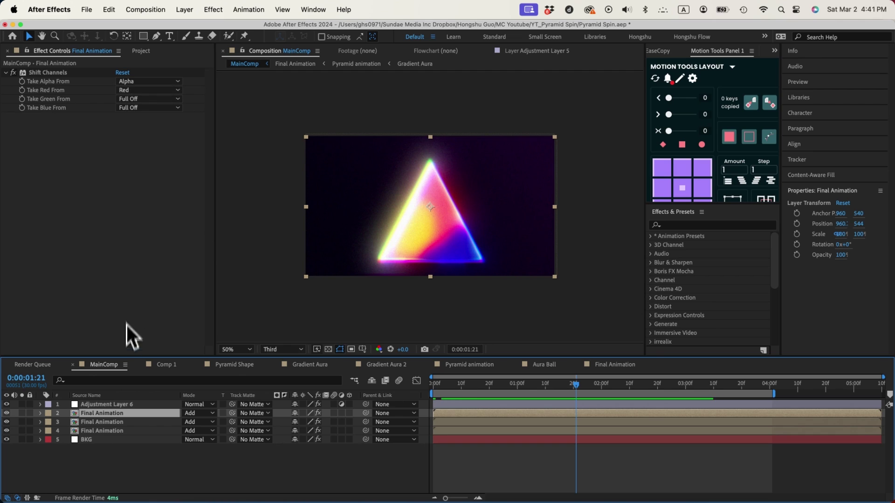
pyautogui.click(101, 423)
pyautogui.click(119, 431)
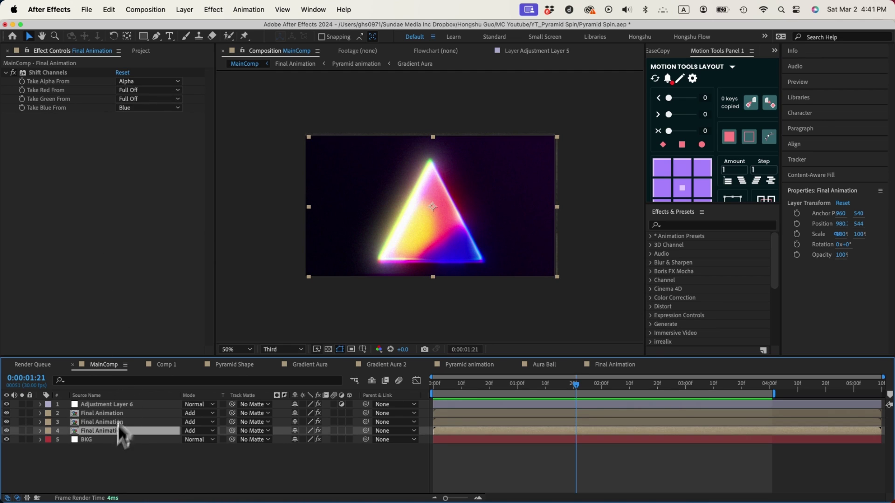
pyautogui.click(102, 459)
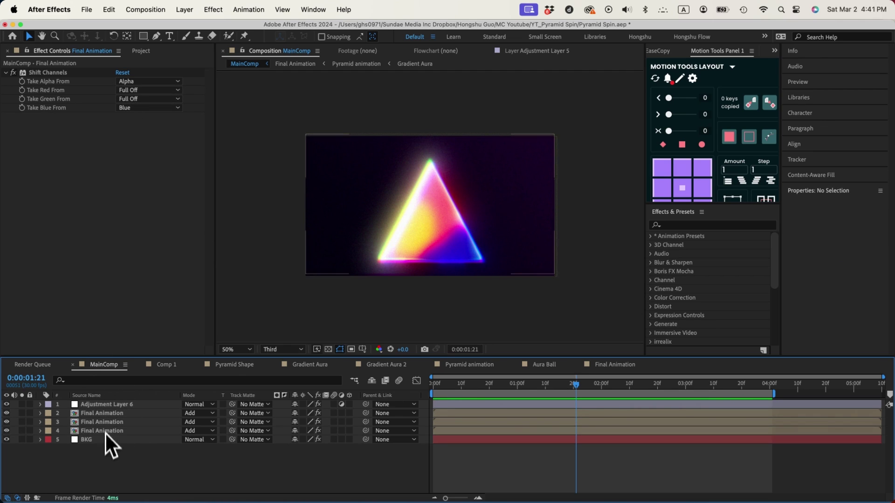
# Select all three Final Animation layers together, deselect them, and inspect the pyramid's colour-split edges at 100%.
pyautogui.click(104, 414)
pyautogui.keyDown('shift'); pyautogui.click(104, 432); pyautogui.keyUp('shift')
pyautogui.press('F2')
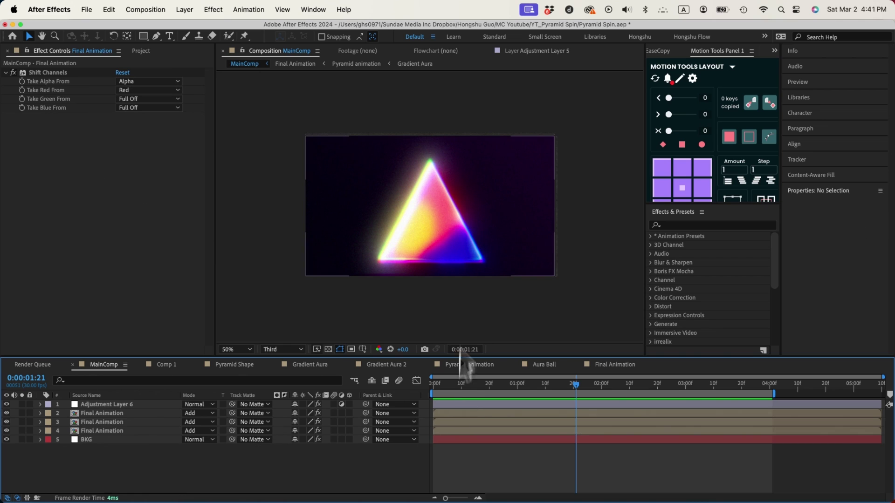
pyautogui.press('.')
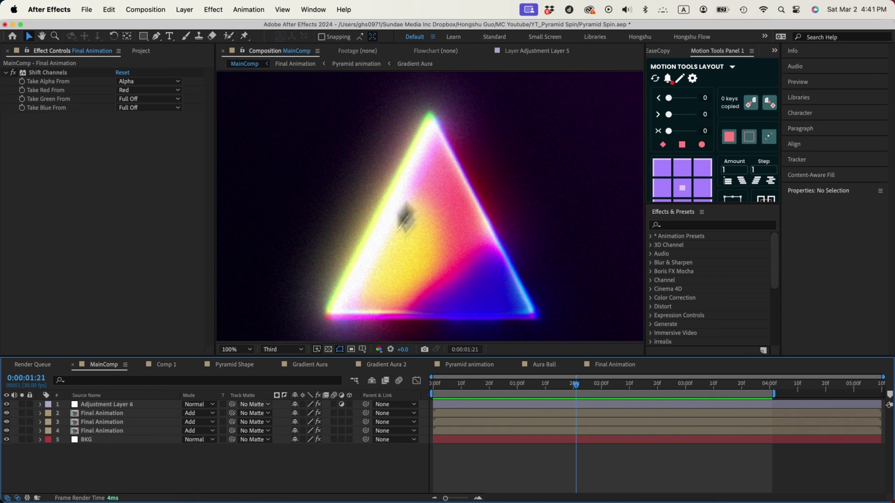
# Examine the Noise and Curves effects on Adjustment Layer 6.
pyautogui.click(104, 408)
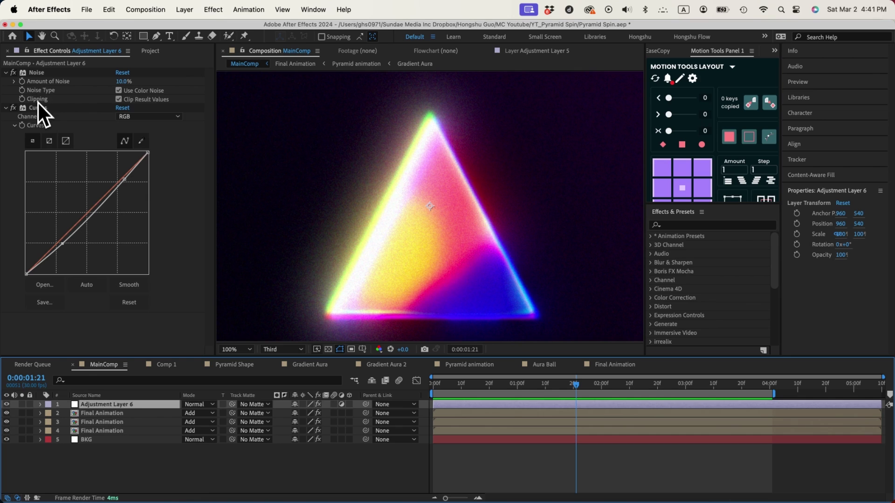
pyautogui.click(35, 77)
pyautogui.click(39, 115)
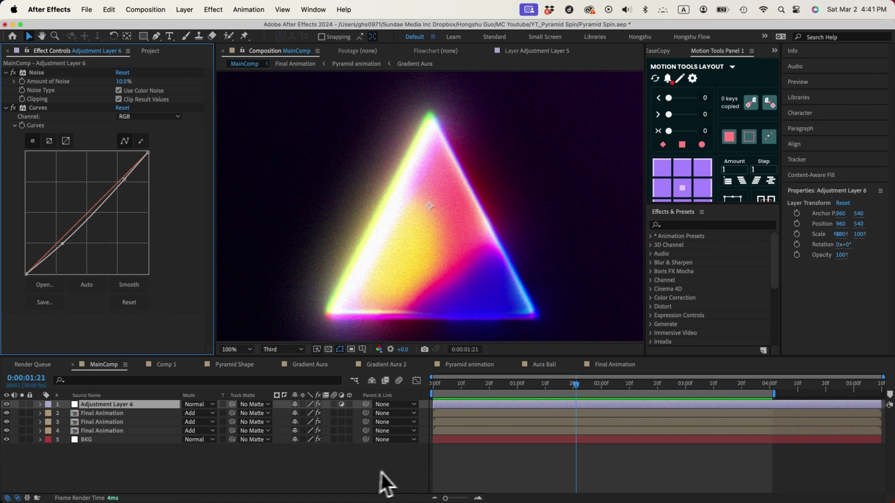
# View MainComp at 50% and preview the finished animation from the first frame.
pyautogui.press(',')
pyautogui.click(437, 390)
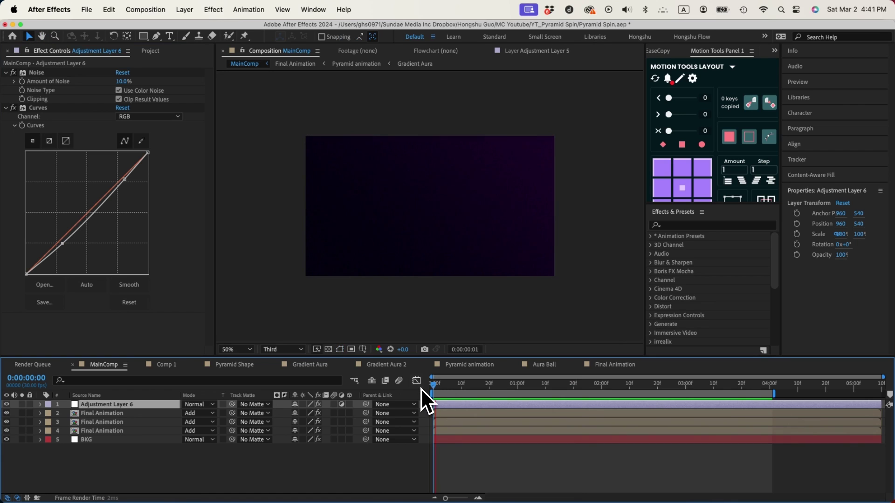
pyautogui.press('space')
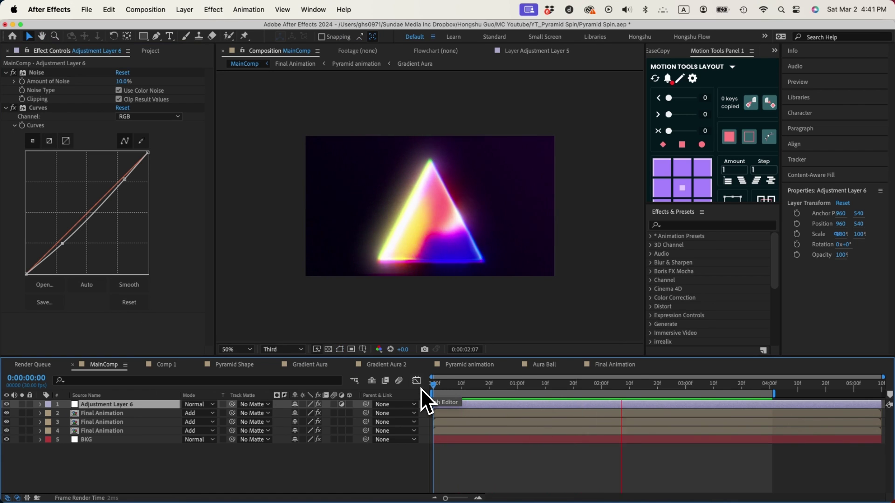